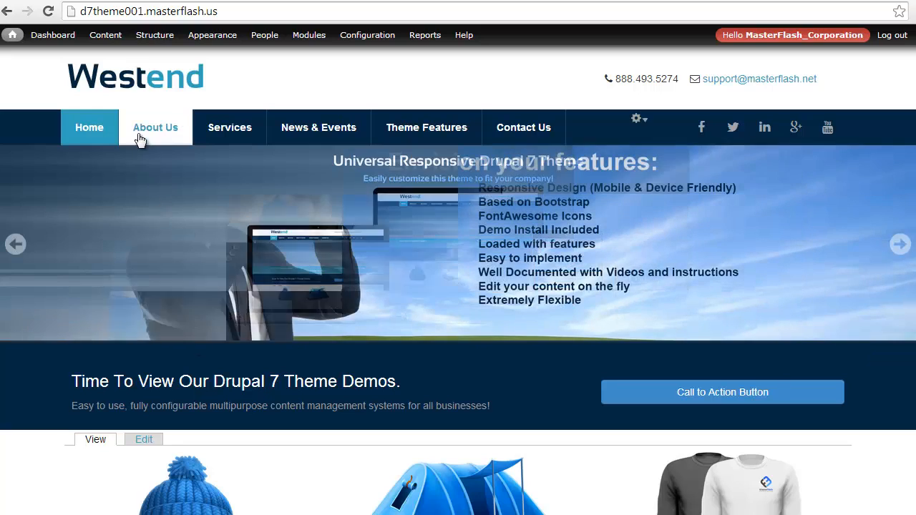
# Examine the site's navigation dropdowns and how the links are nested in the Main menu's link list.
pyautogui.moveTo(321, 137)
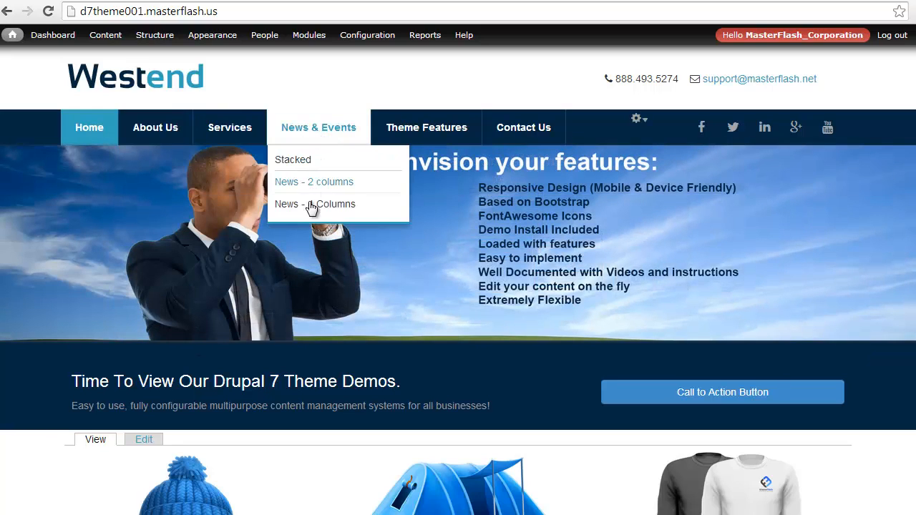
pyautogui.moveTo(399, 139)
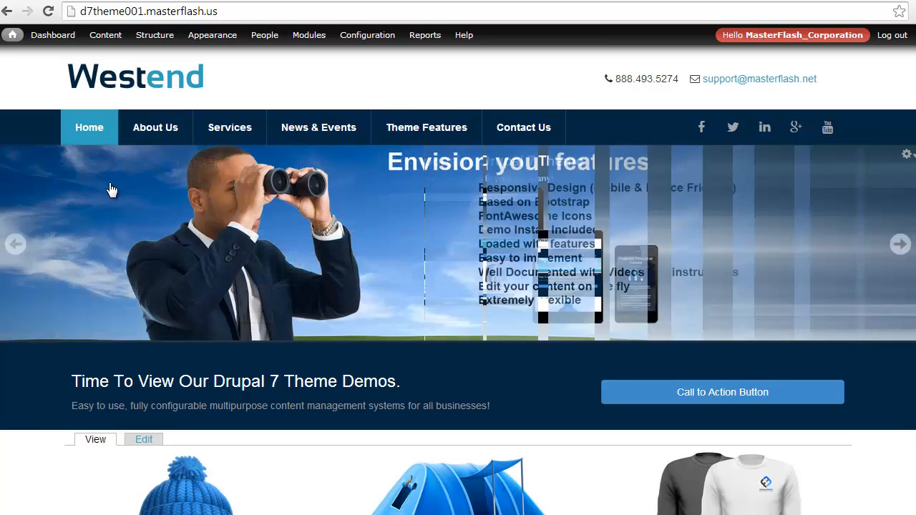
pyautogui.moveTo(163, 45)
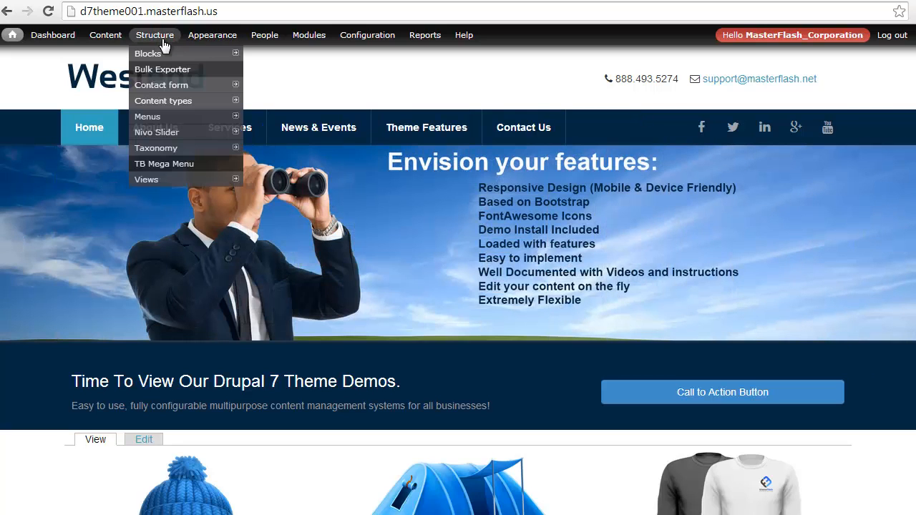
pyautogui.moveTo(168, 116)
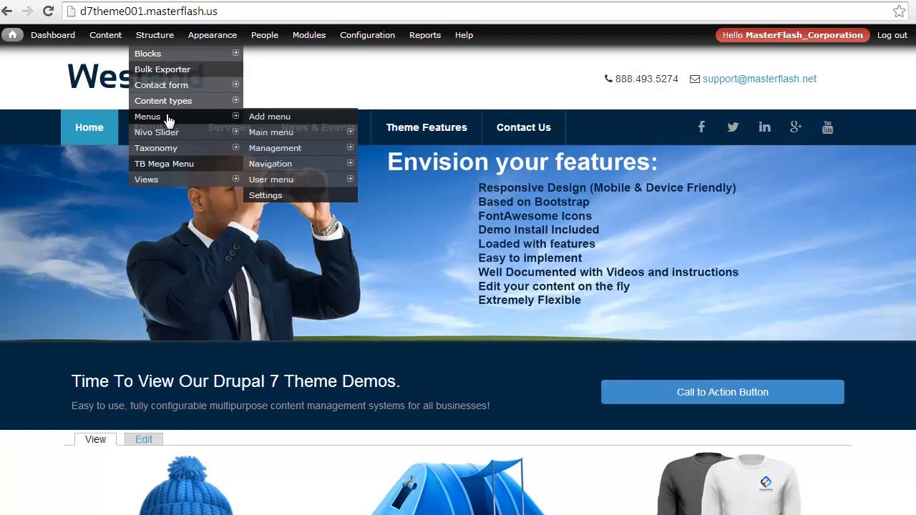
pyautogui.click(279, 133)
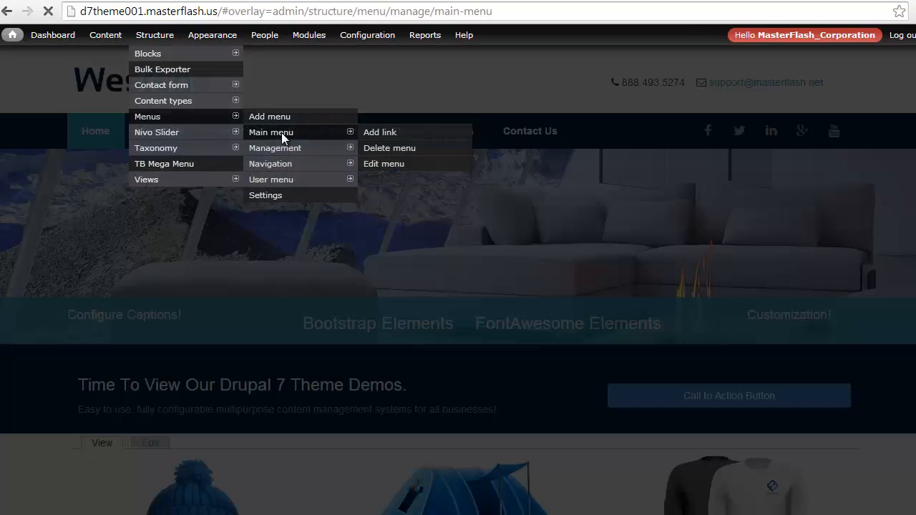
pyautogui.scroll(-1, 229, 276)
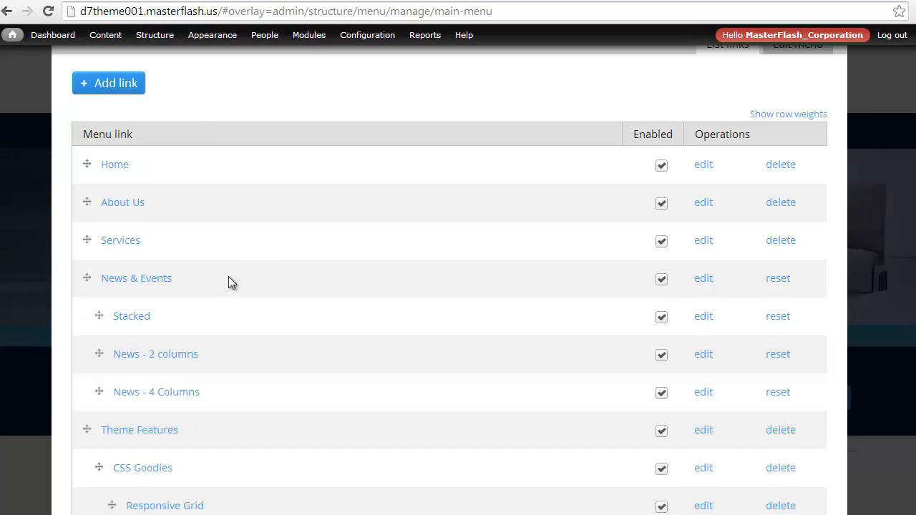
pyautogui.scroll(-2, 228, 283)
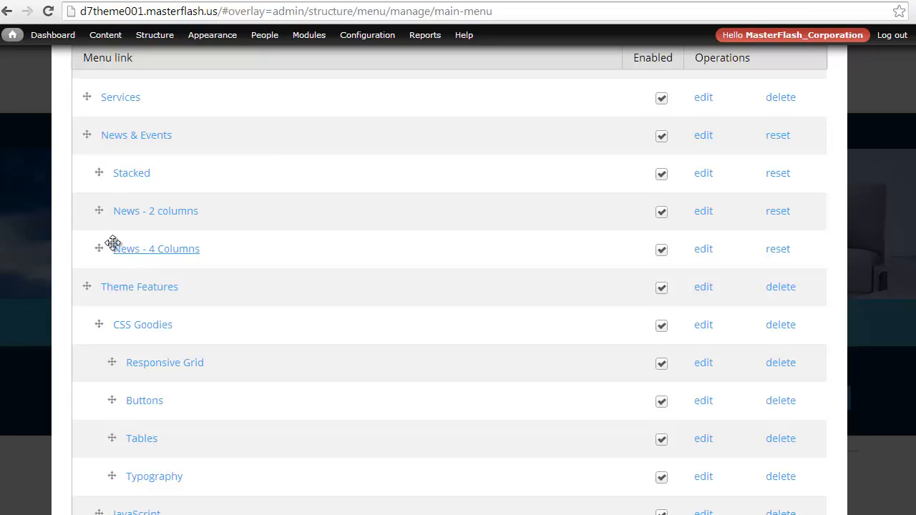
pyautogui.scroll(-2, 68, 248)
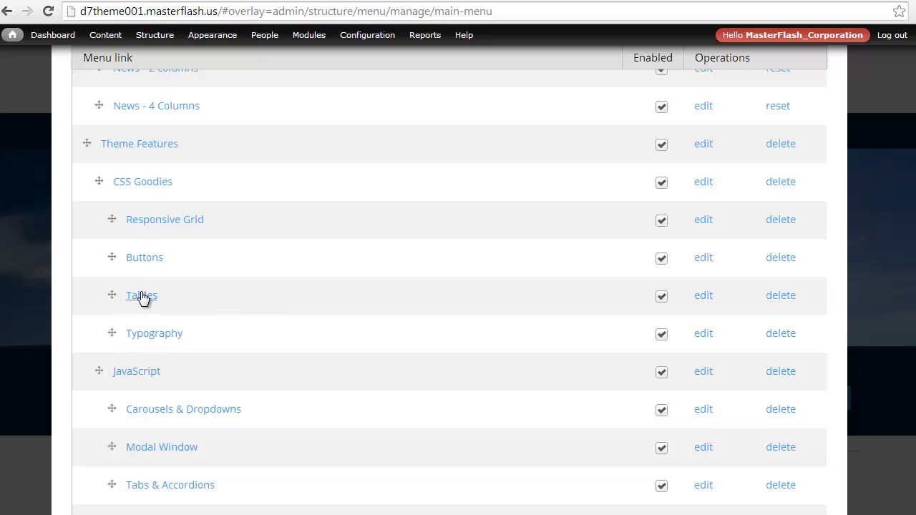
pyautogui.scroll(-2, 142, 298)
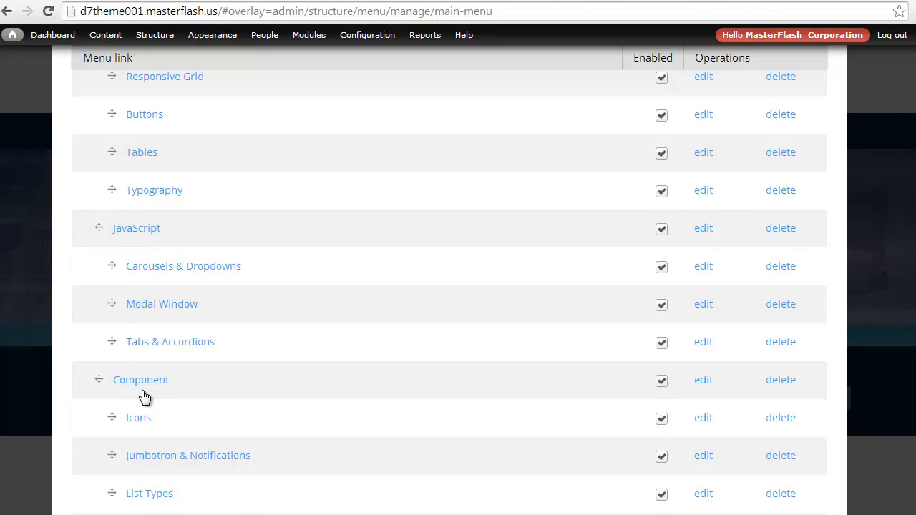
pyautogui.scroll(-1, 143, 391)
pyautogui.scroll(3, 143, 391)
pyautogui.scroll(5, 143, 391)
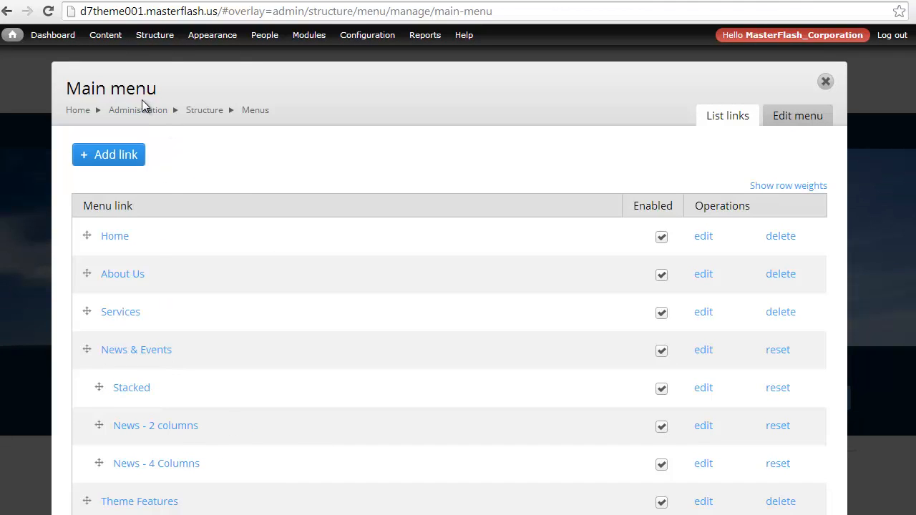
# Open the TB Mega Menu configuration for main-menu.
pyautogui.moveTo(151, 38)
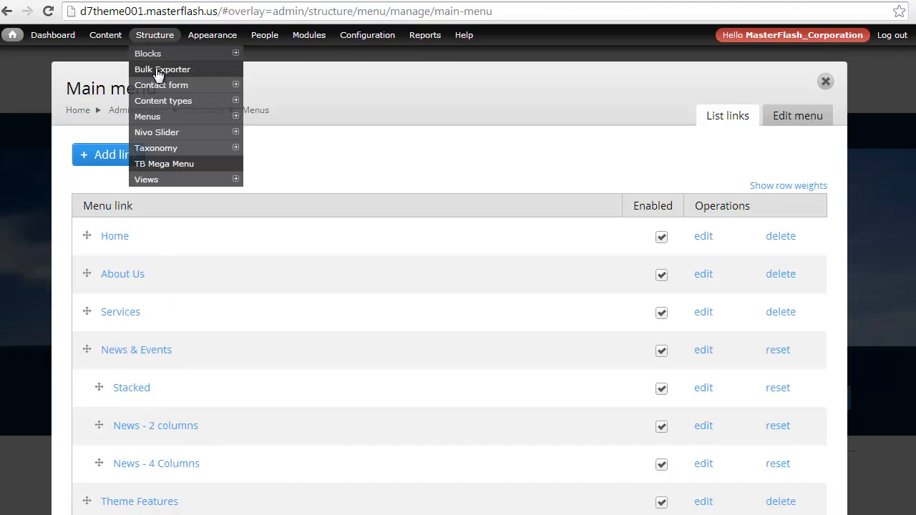
pyautogui.click(163, 163)
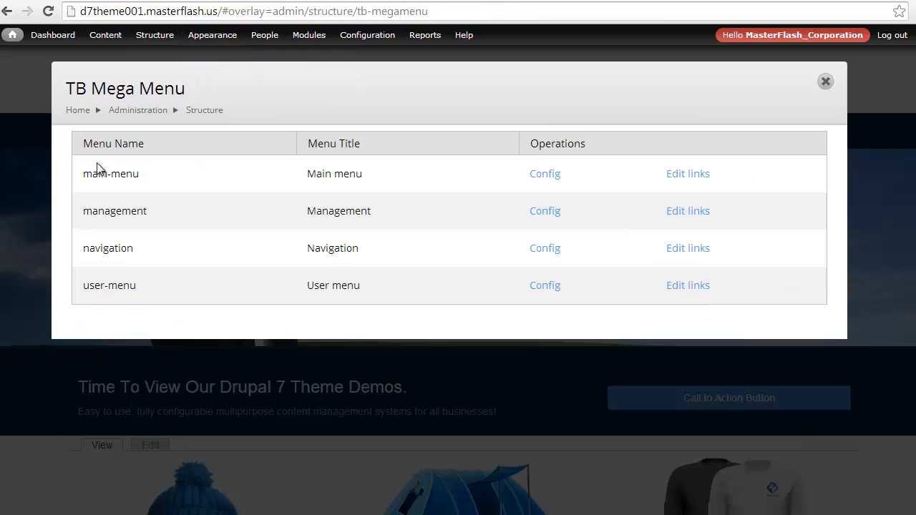
pyautogui.click(534, 182)
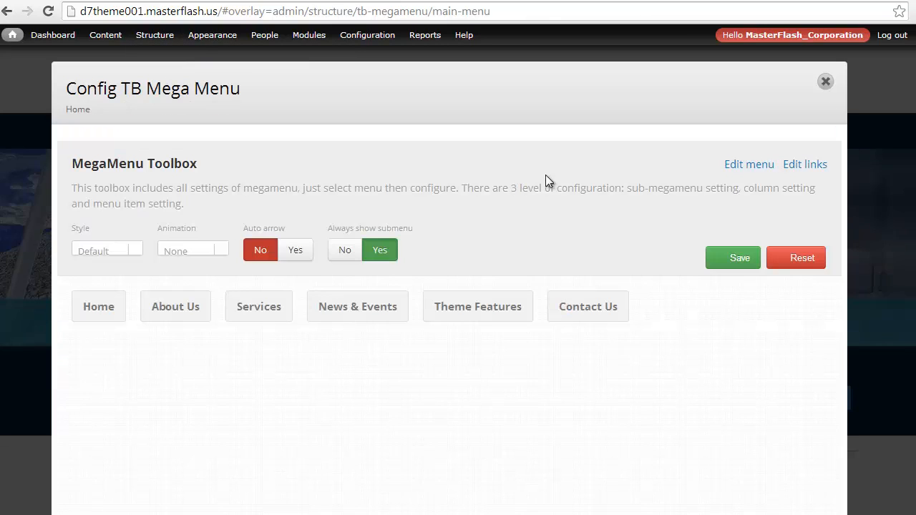
# Turn off grouping for the Component, JavaScript and CSS Goodies items in the Theme Features submenu.
pyautogui.click(452, 320)
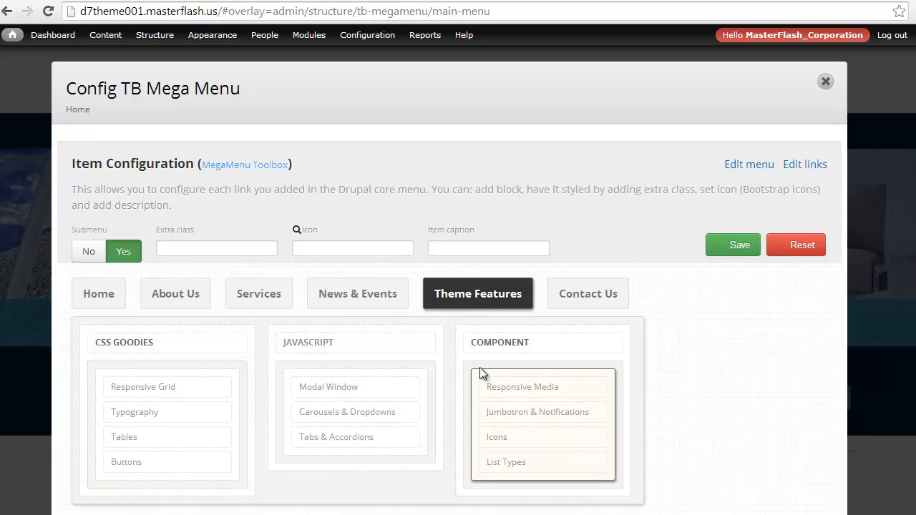
pyautogui.click(458, 357)
pyautogui.click(474, 330)
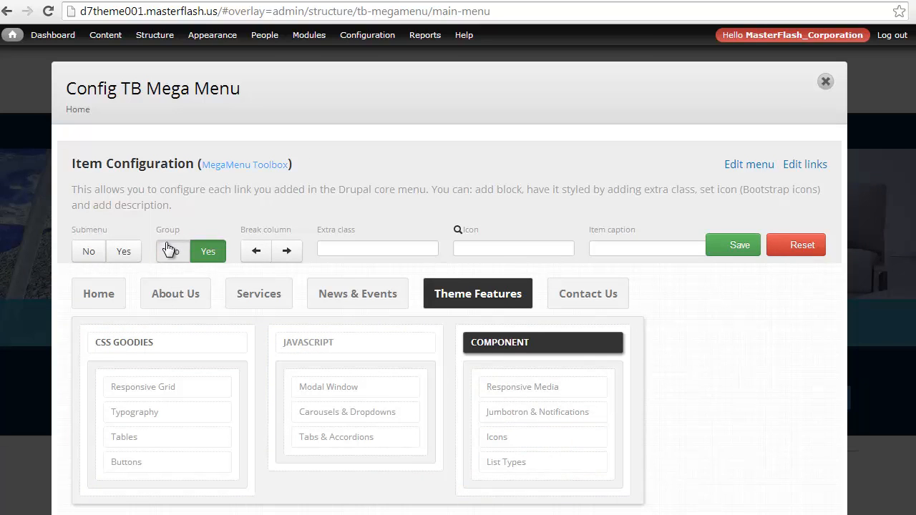
pyautogui.click(170, 249)
pyautogui.click(337, 344)
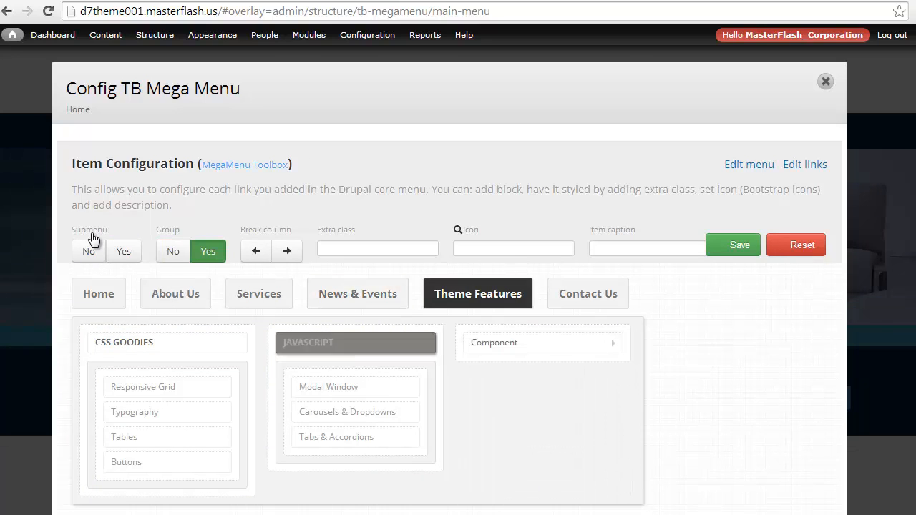
pyautogui.click(174, 252)
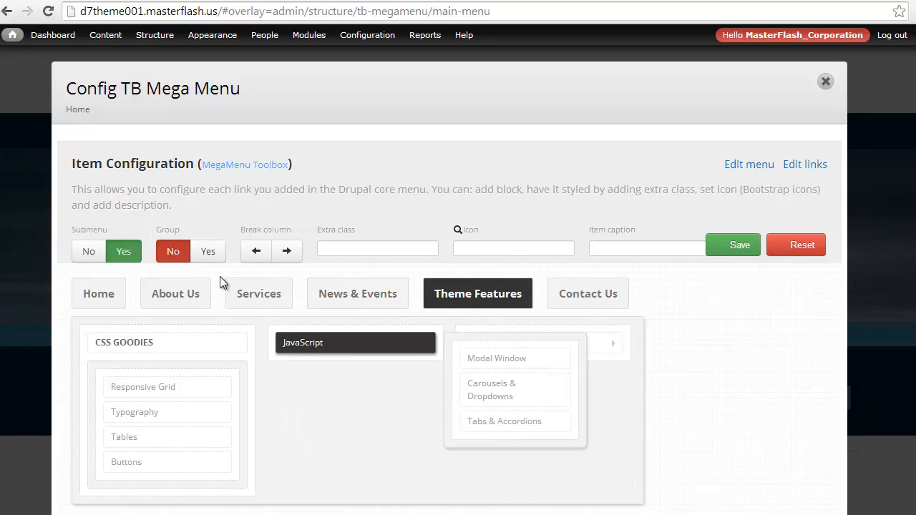
pyautogui.click(172, 343)
pyautogui.click(173, 251)
# Remove two columns from the Theme Features submenu so that its three items share a single column.
pyautogui.click(549, 348)
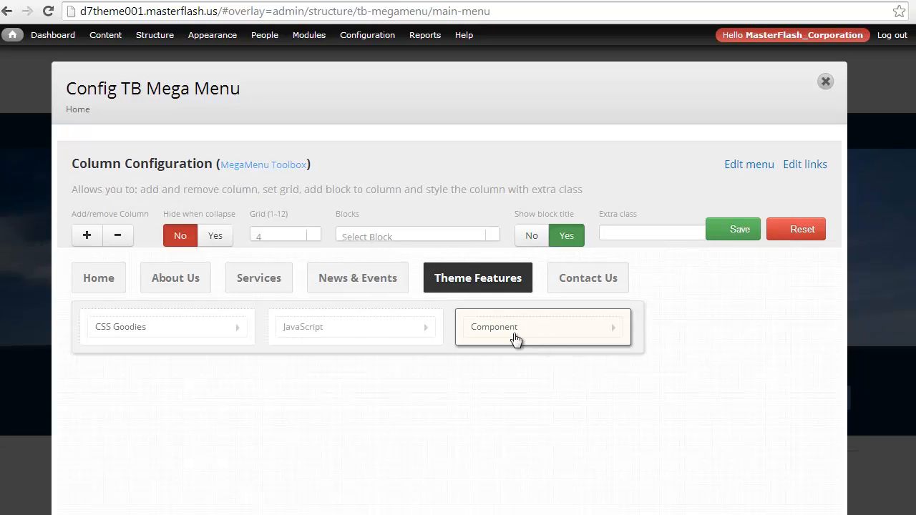
pyautogui.click(120, 236)
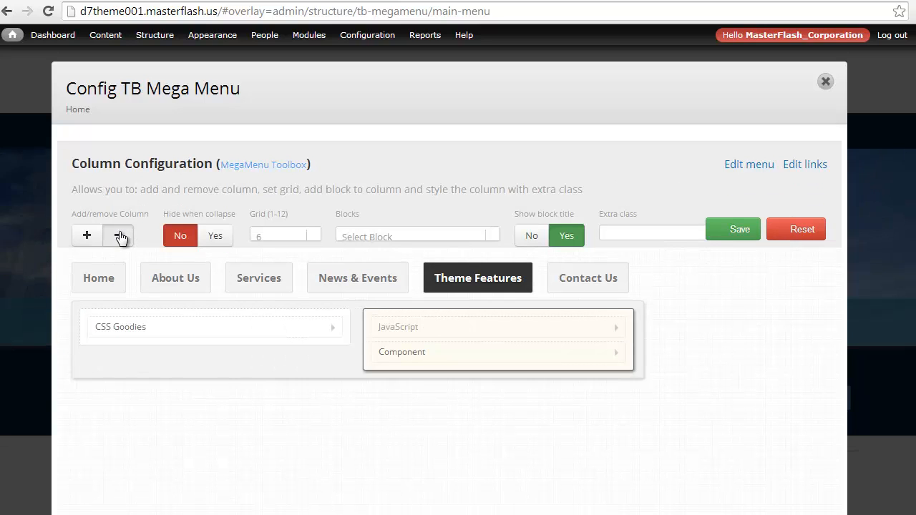
pyautogui.click(119, 237)
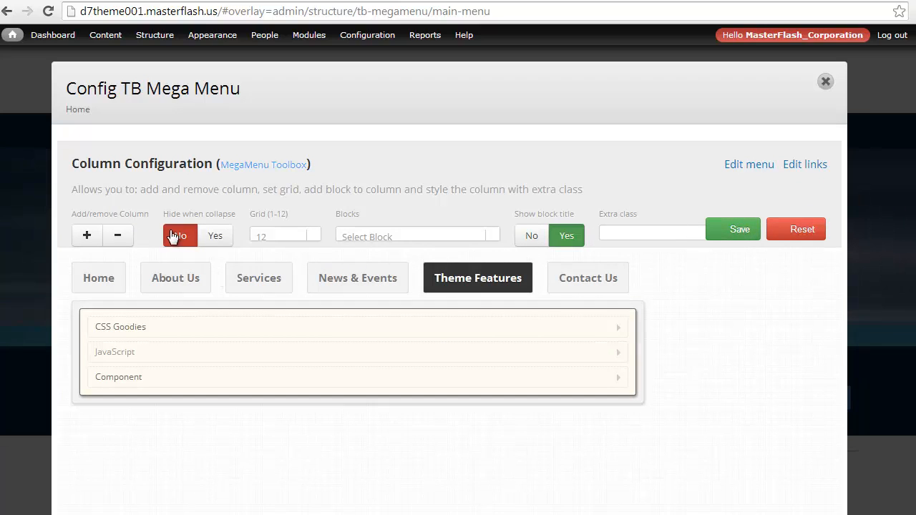
pyautogui.click(108, 288)
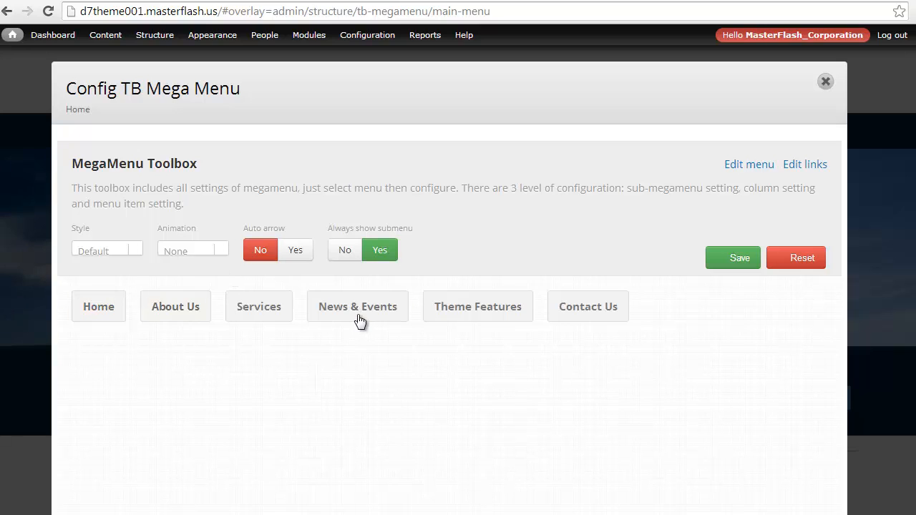
# Clear the Theme Features submenu's fixed width, align the submenu left and save the mega menu configuration.
pyautogui.click(458, 312)
pyautogui.click(305, 316)
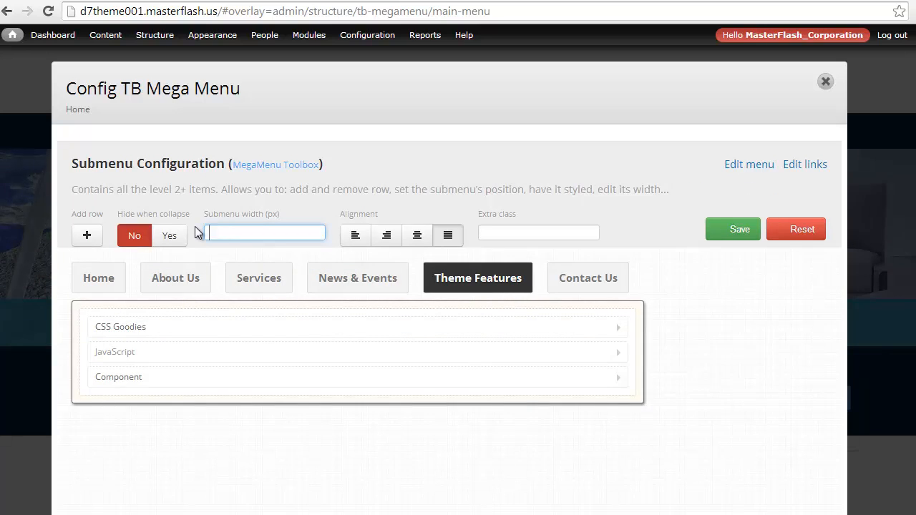
pyautogui.click(307, 186)
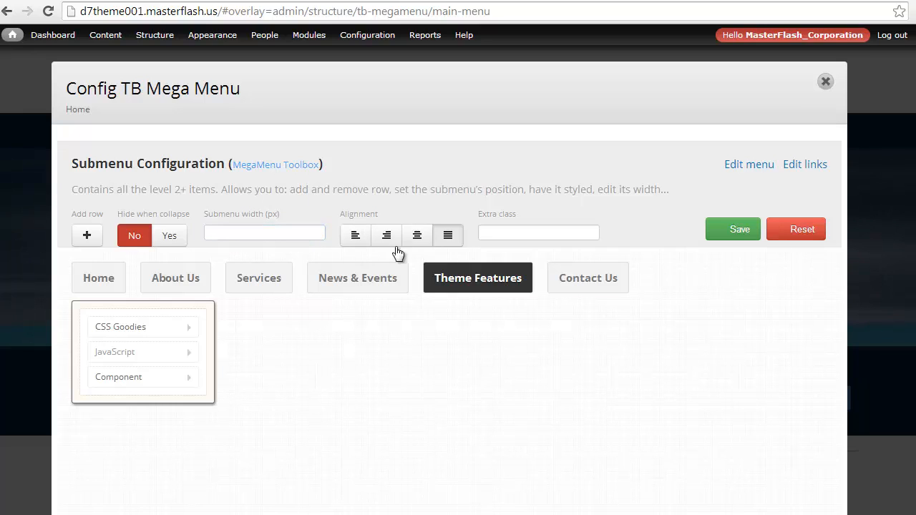
pyautogui.click(447, 238)
pyautogui.click(733, 232)
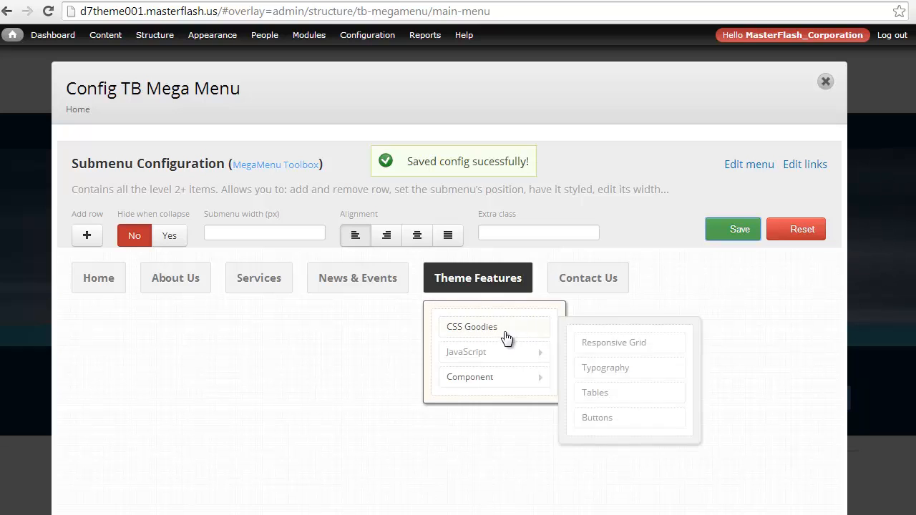
# Close the configuration and check the Theme Features dropdown and its CSS Goodies, JavaScript and Component flyouts on the site.
pyautogui.click(825, 82)
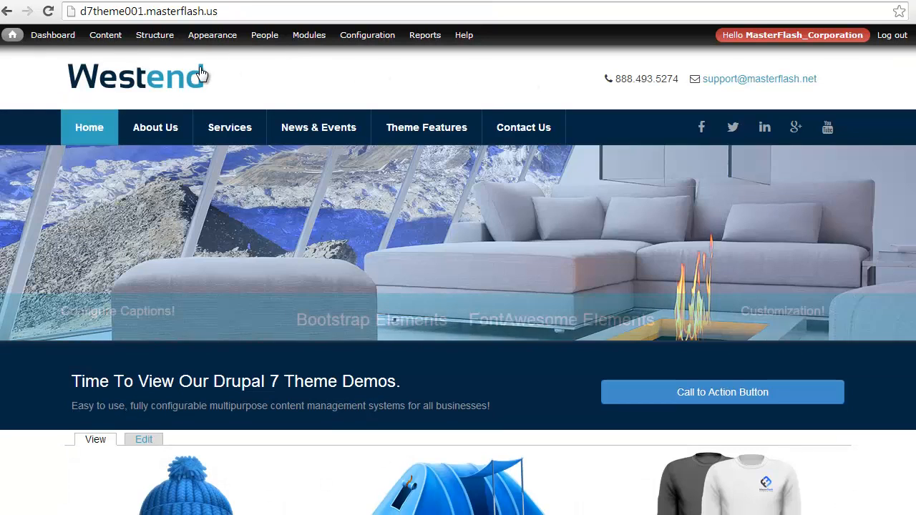
pyautogui.moveTo(407, 137)
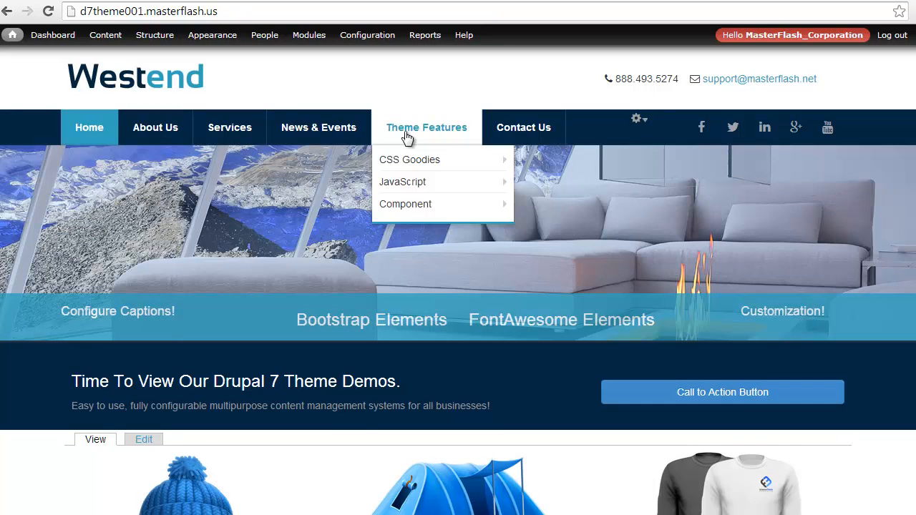
pyautogui.moveTo(420, 165)
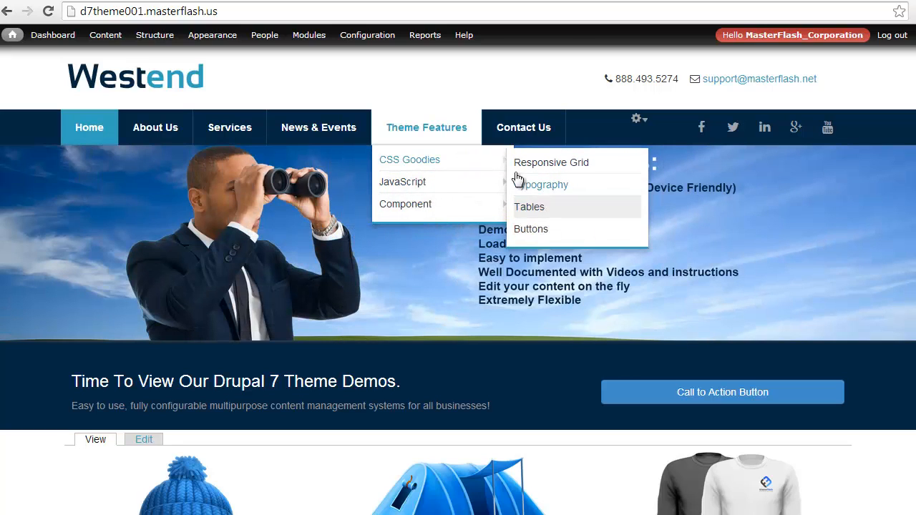
pyautogui.moveTo(425, 187)
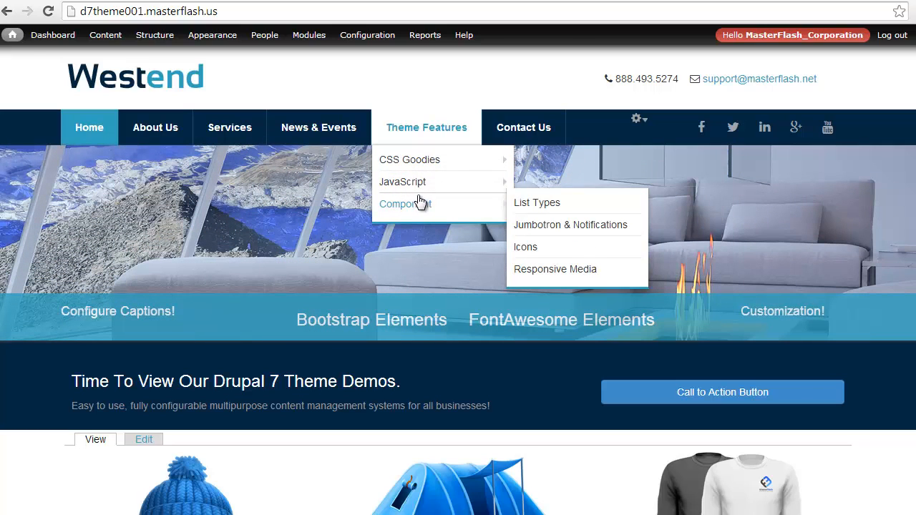
# Reopen the main-menu configuration in TB Mega Menu and set the Theme Features submenu width to 800 px.
pyautogui.moveTo(150, 42)
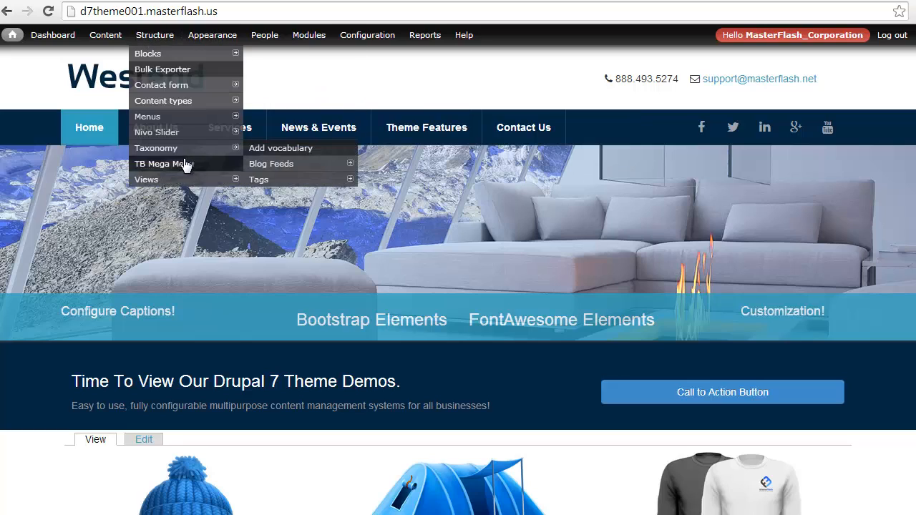
pyautogui.click(181, 164)
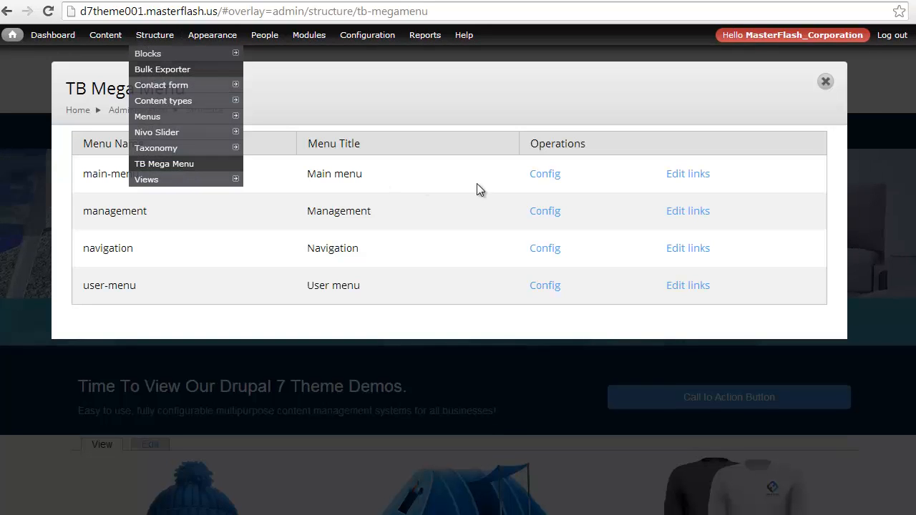
pyautogui.click(547, 177)
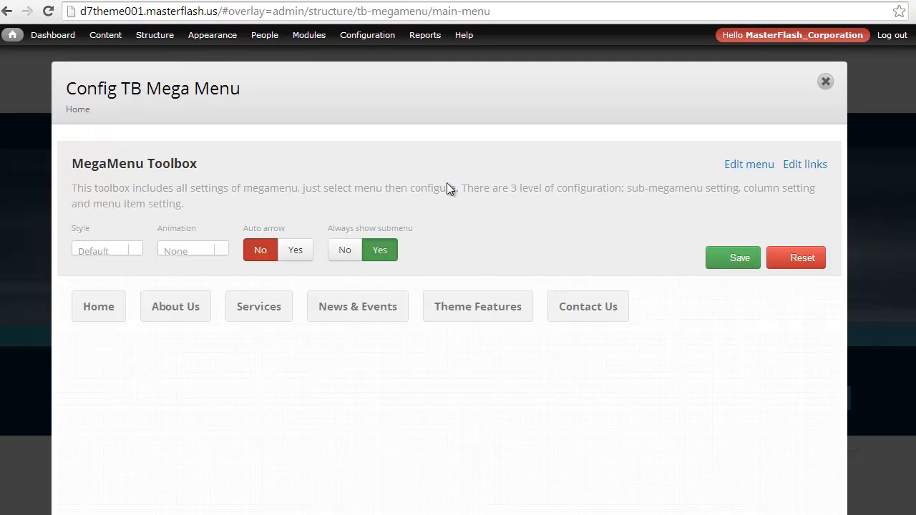
pyautogui.click(451, 299)
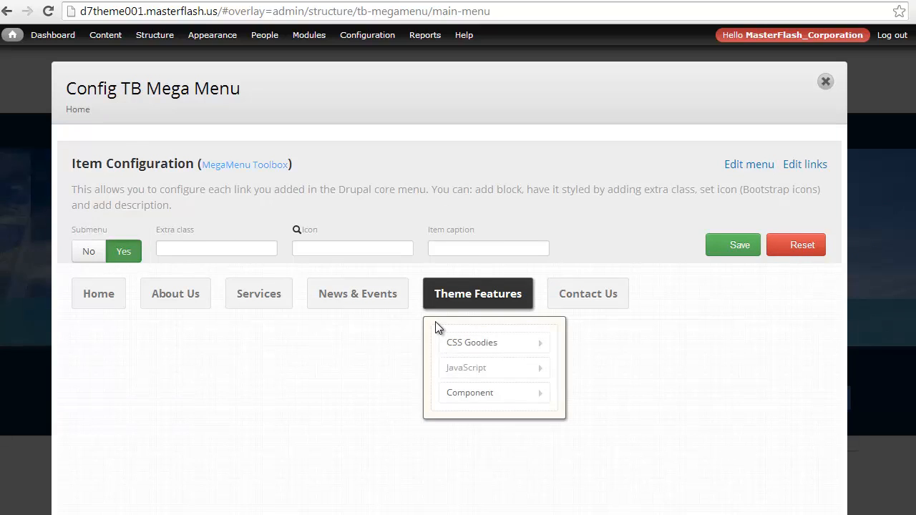
pyautogui.click(435, 322)
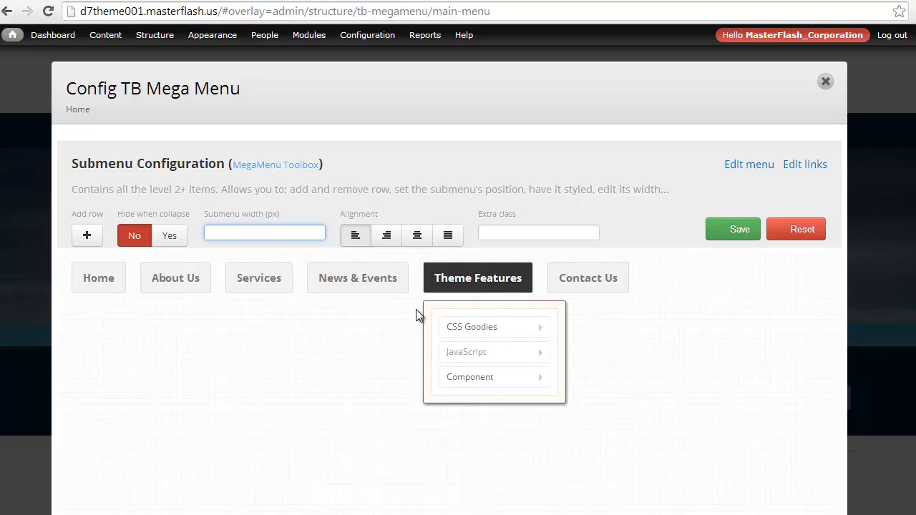
pyautogui.write('00')
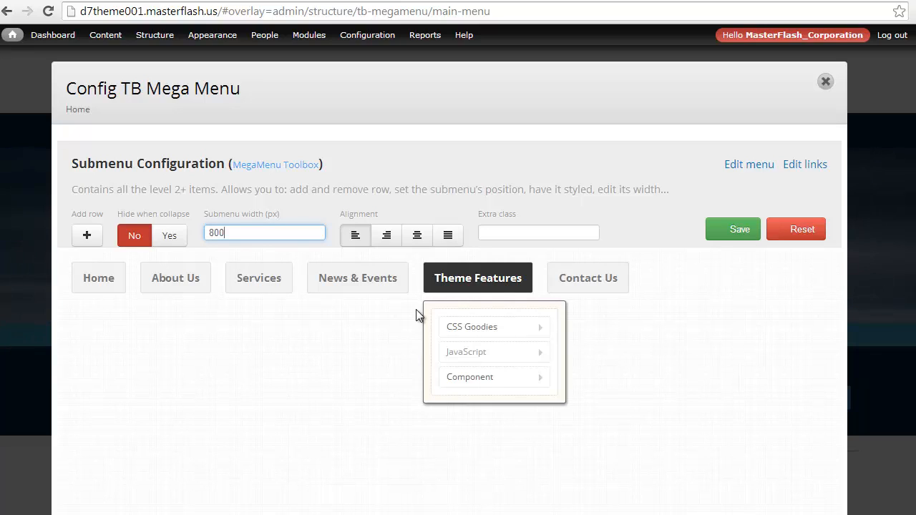
pyautogui.click(265, 213)
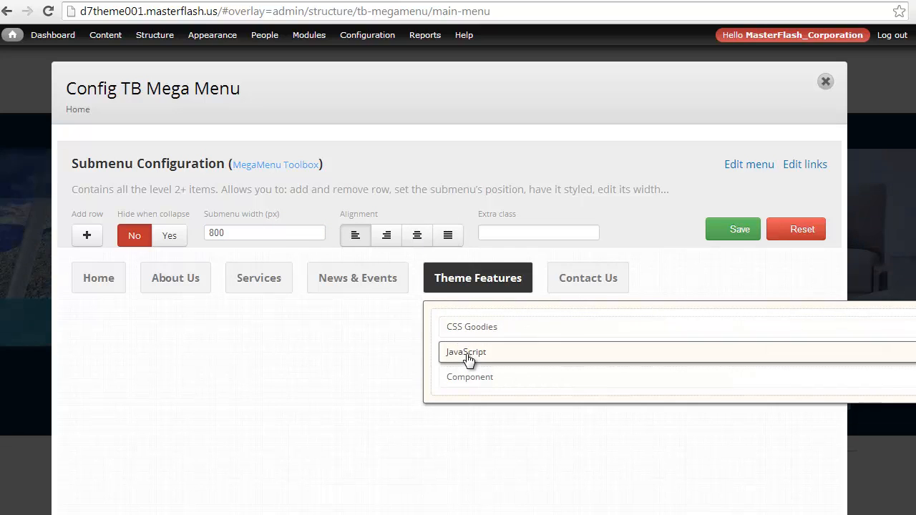
# Set the Theme Features submenu alignment to justify and preview its CSS Goodies, JavaScript and Component flyouts.
pyautogui.click(450, 240)
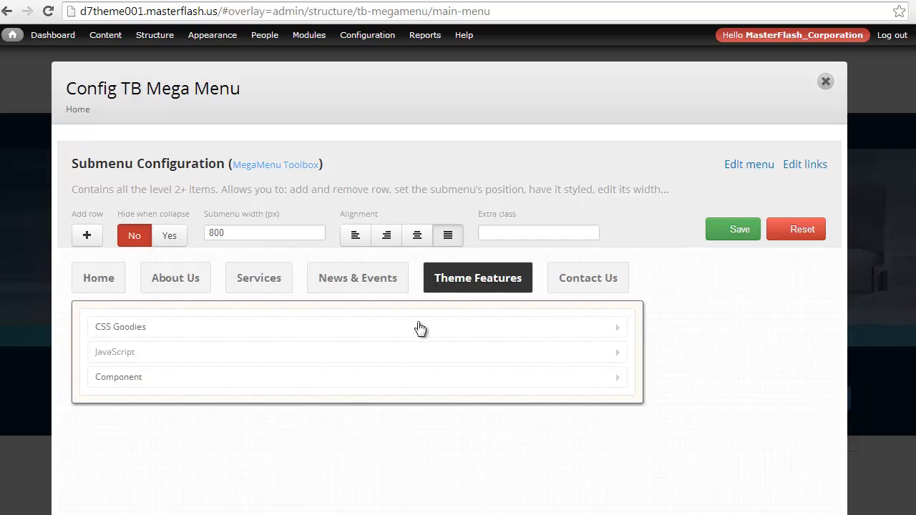
pyautogui.moveTo(418, 329)
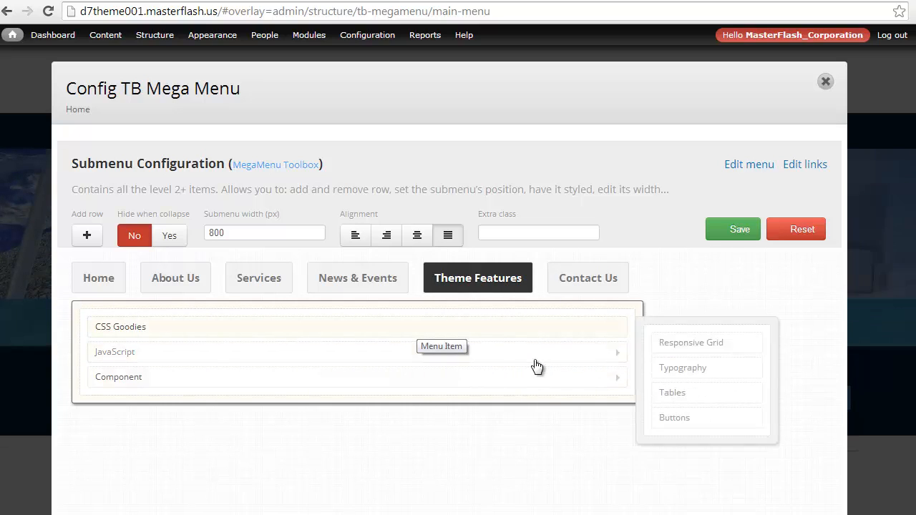
pyautogui.moveTo(334, 326)
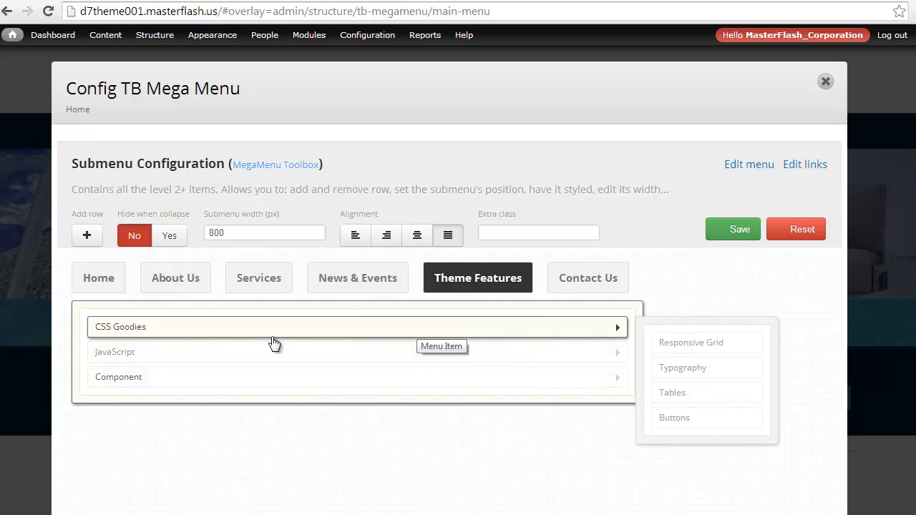
pyautogui.moveTo(262, 353)
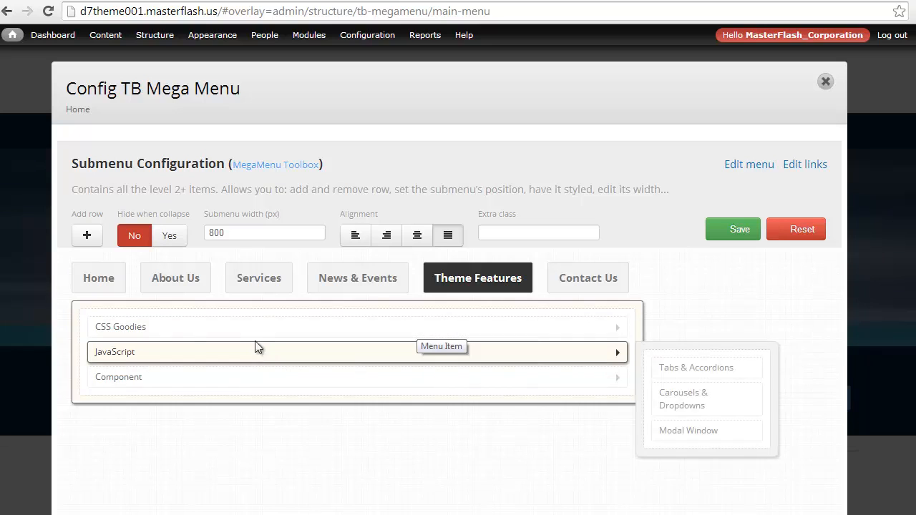
pyautogui.moveTo(378, 394)
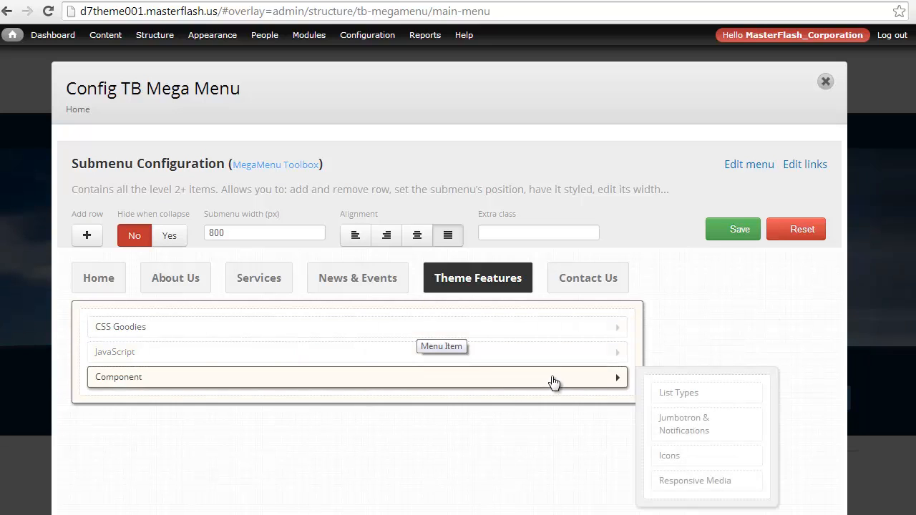
pyautogui.moveTo(190, 358)
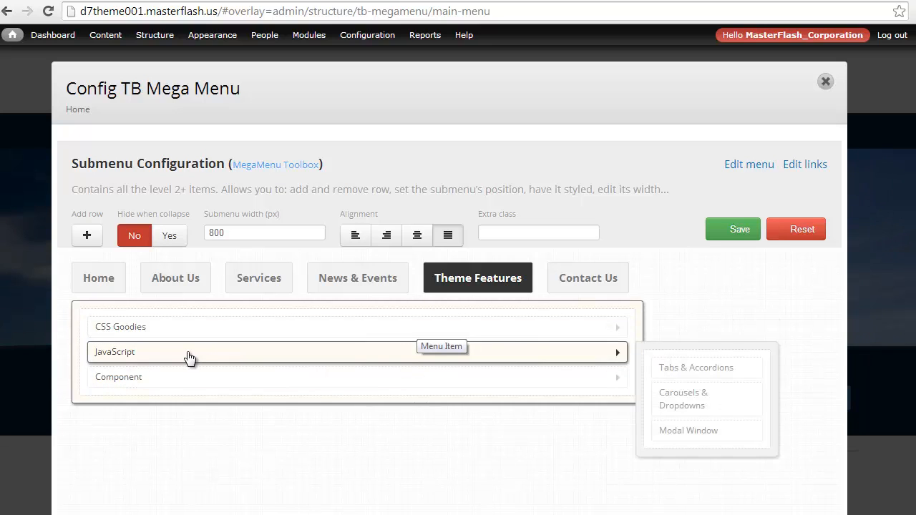
# Split JavaScript and Component into their own columns beside CSS Goodies in the Theme Features submenu and save the configuration.
pyautogui.click(146, 358)
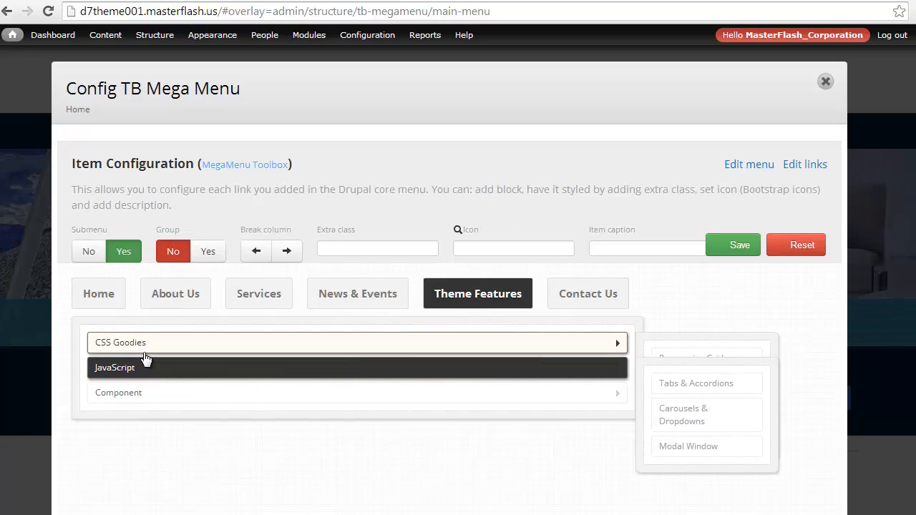
pyautogui.click(287, 252)
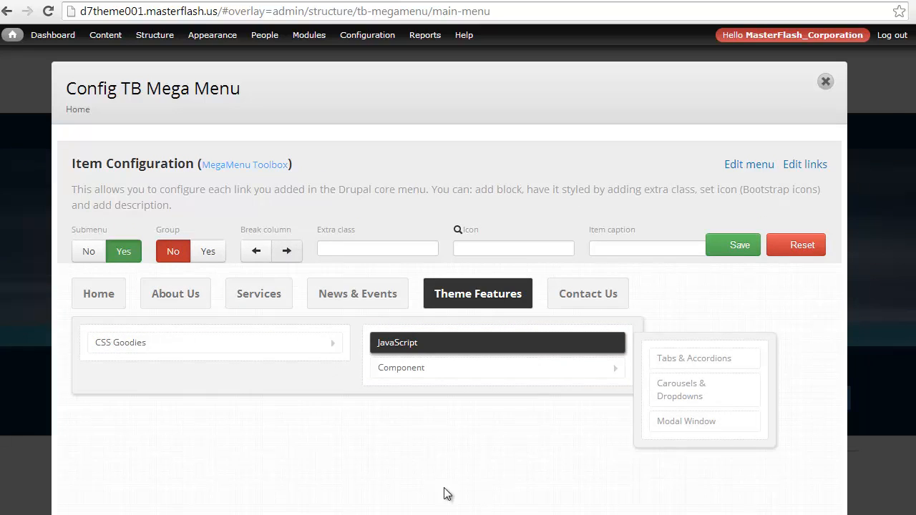
pyautogui.click(418, 372)
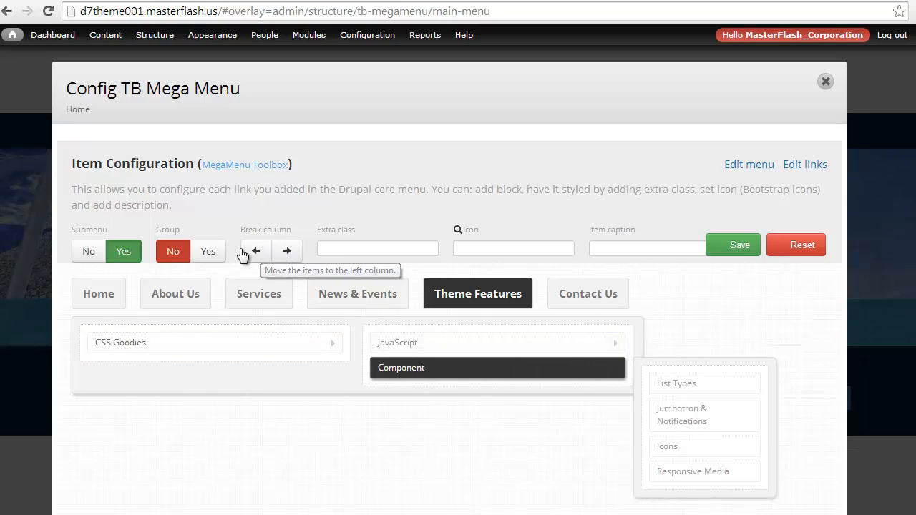
pyautogui.click(288, 254)
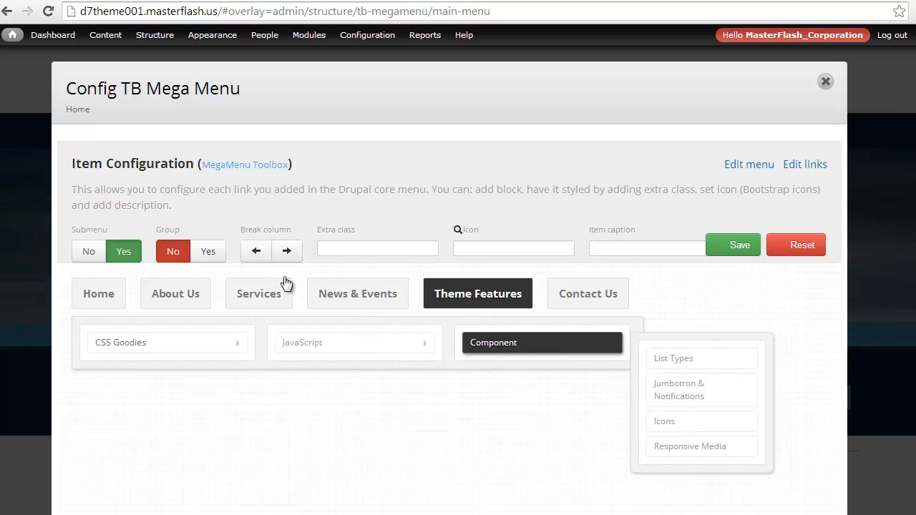
pyautogui.click(718, 256)
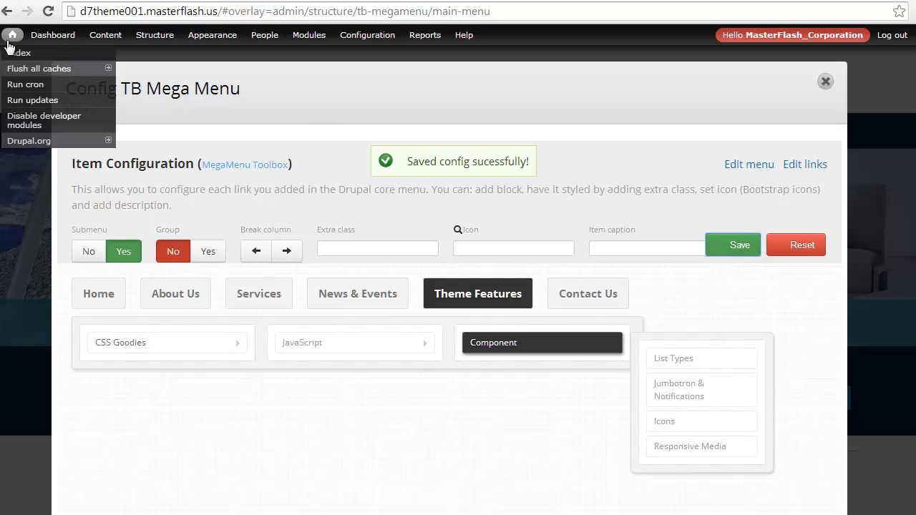
# Open the site's front page and check the three-column Theme Features dropdown with its CSS Goodies, Component and JavaScript flyouts.
pyautogui.click(10, 52)
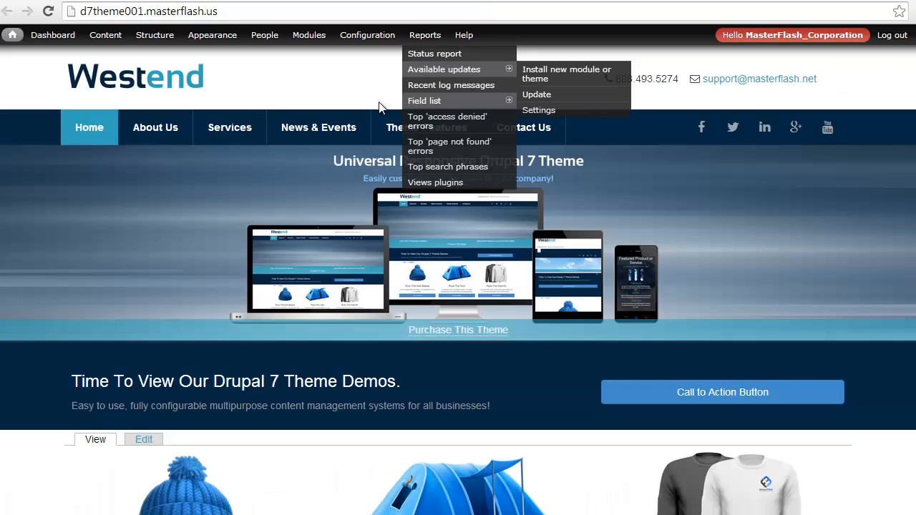
pyautogui.moveTo(395, 127)
pyautogui.moveTo(139, 167)
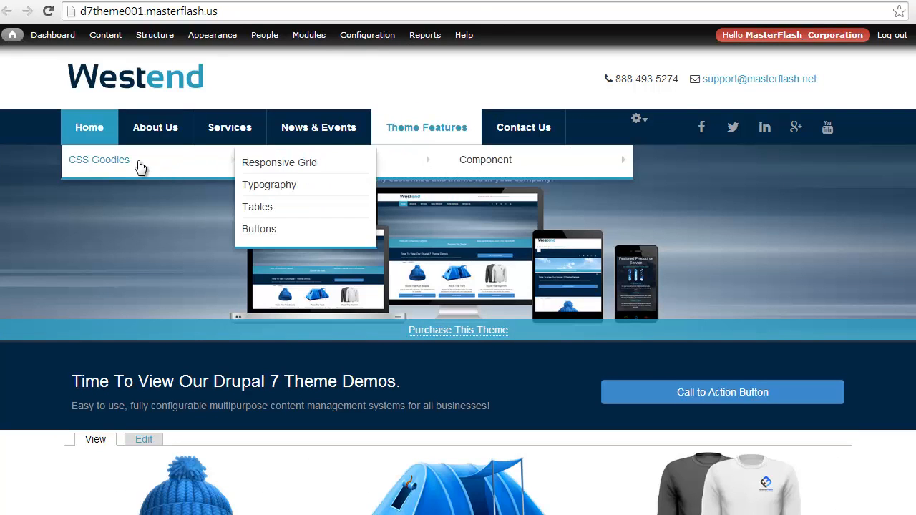
pyautogui.moveTo(591, 172)
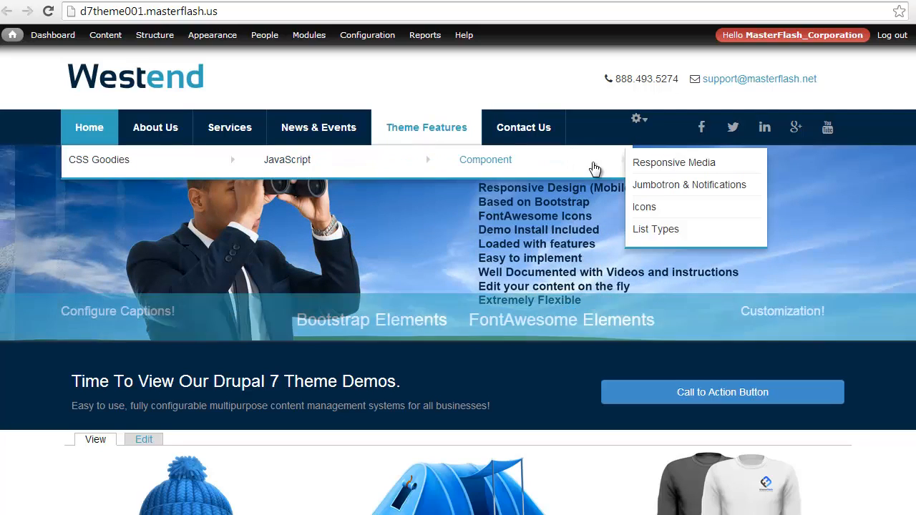
pyautogui.moveTo(323, 165)
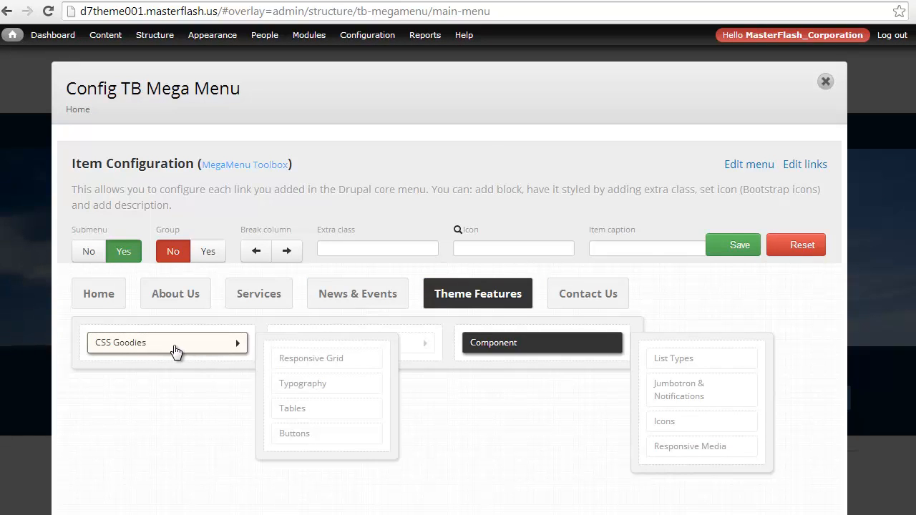
# Turn on grouping for CSS Goodies, JavaScript and Component in the mega menu configuration and save it.
pyautogui.click(176, 350)
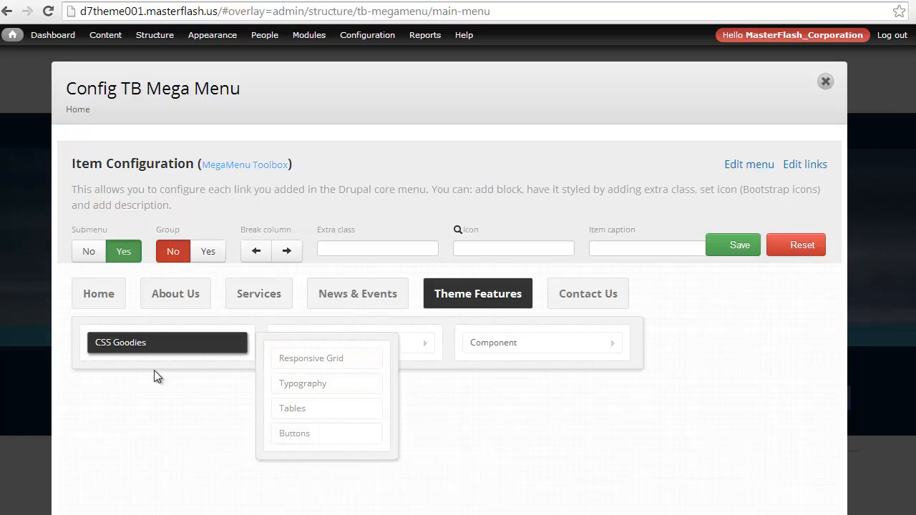
pyautogui.click(209, 252)
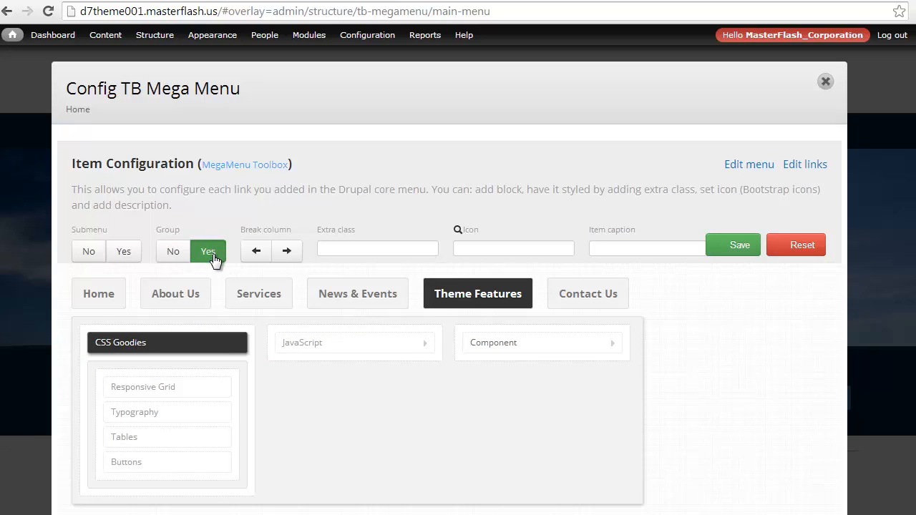
pyautogui.click(295, 345)
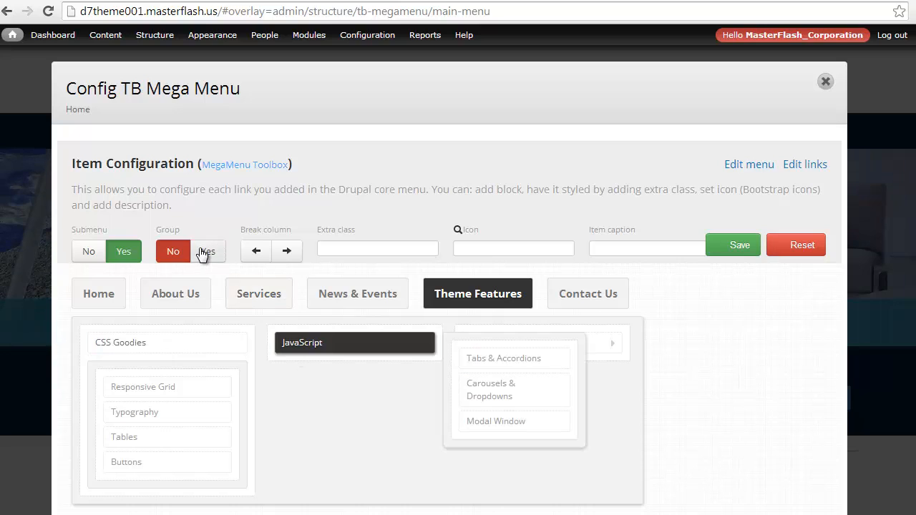
pyautogui.click(206, 252)
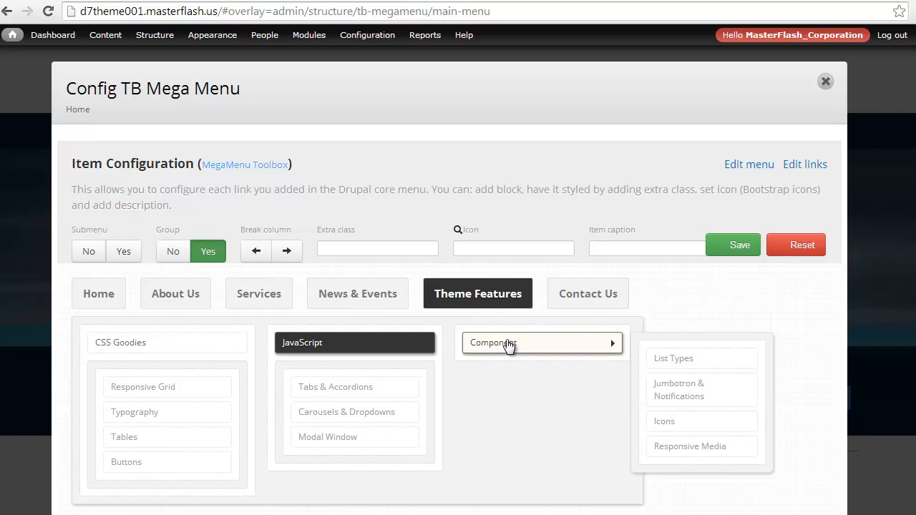
pyautogui.click(509, 344)
pyautogui.click(211, 254)
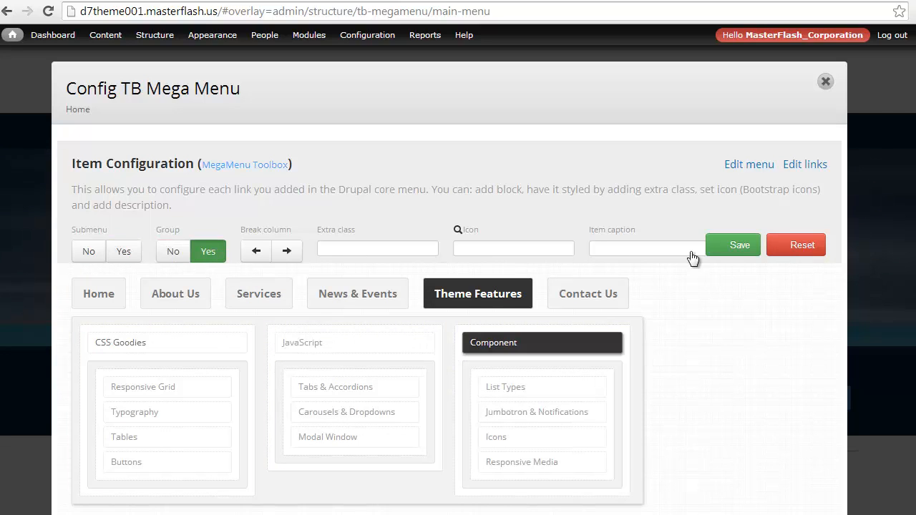
pyautogui.click(740, 246)
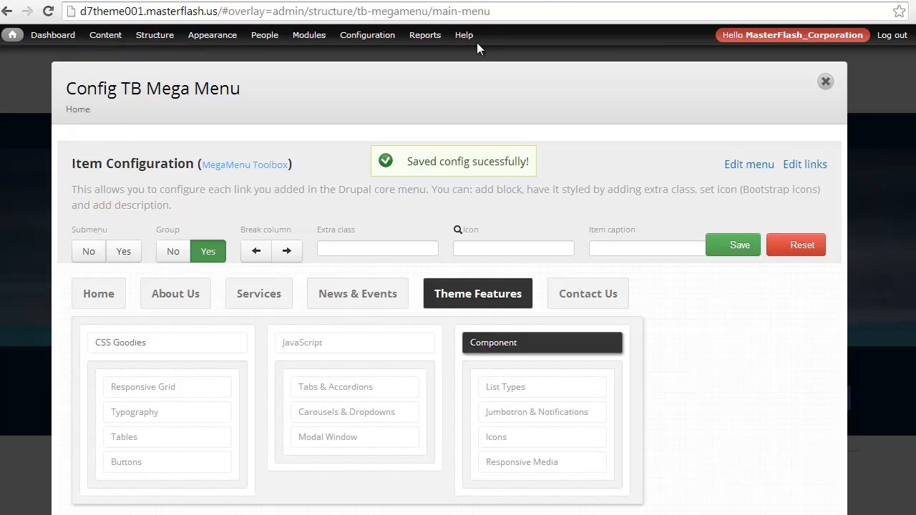
# Check the grouped Theme Features dropdown on the site's front page.
pyautogui.click(455, 54)
pyautogui.moveTo(439, 142)
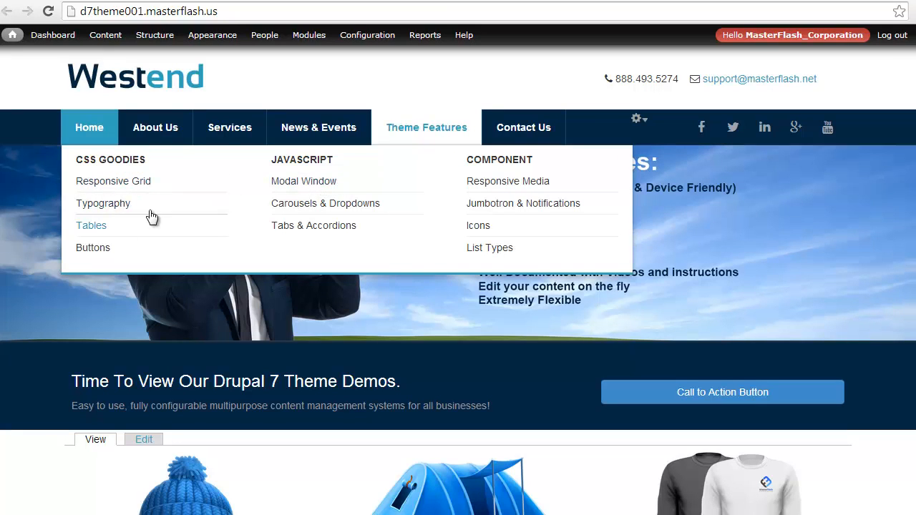
pyautogui.moveTo(409, 143)
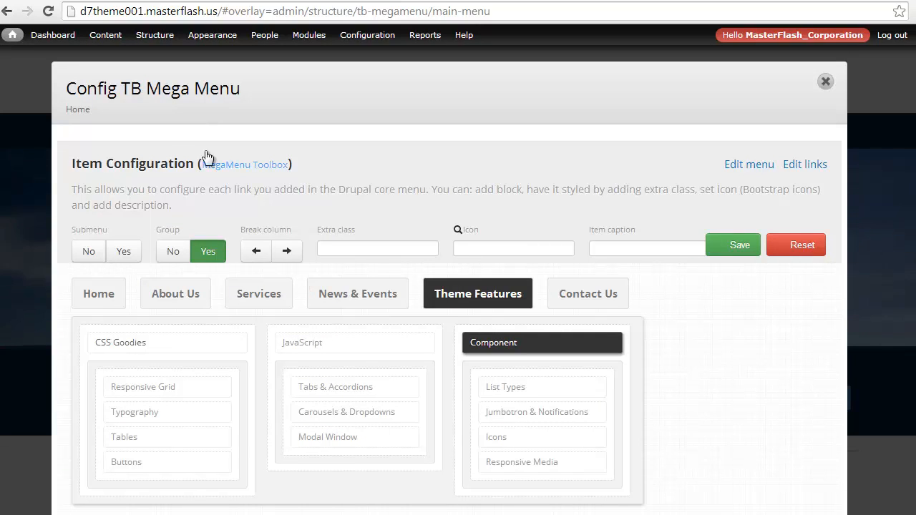
# Start a new custom block with the description "MEgamenu - Test Block".
pyautogui.moveTo(150, 35)
pyautogui.moveTo(169, 56)
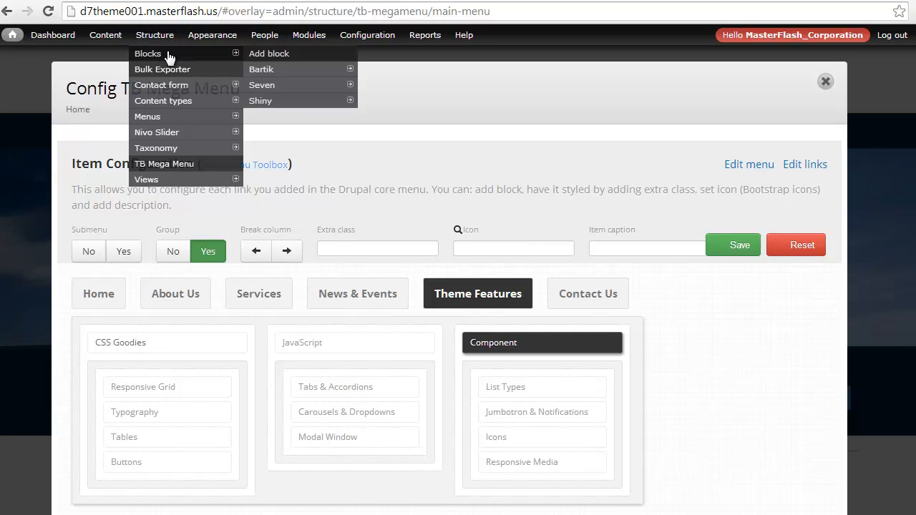
pyautogui.click(256, 54)
pyautogui.click(93, 256)
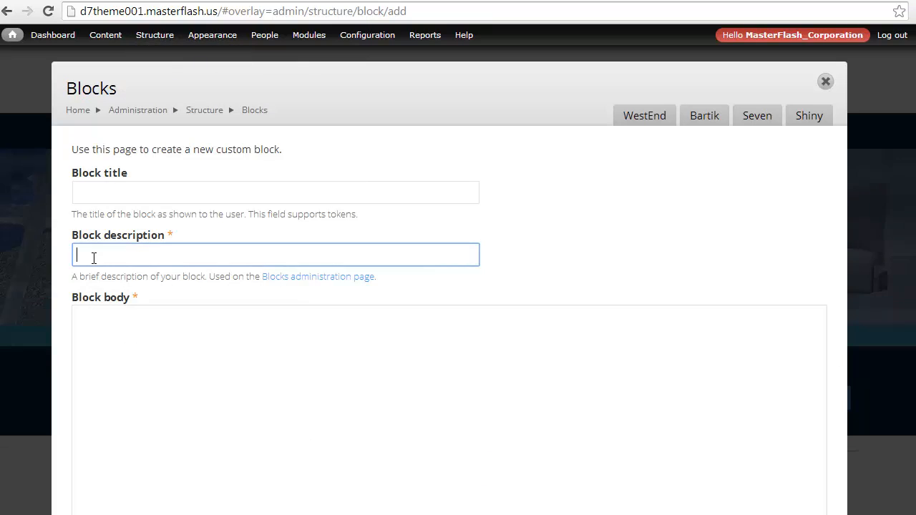
pyautogui.write('Mega')
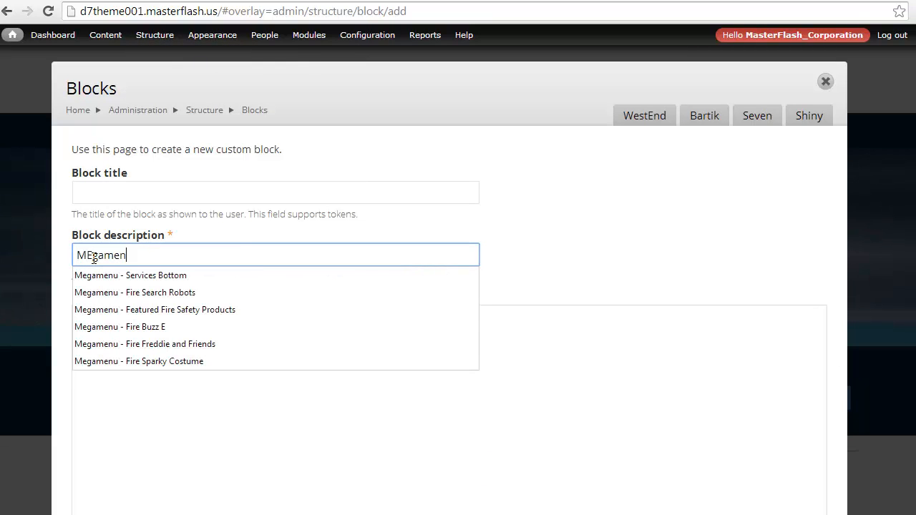
pyautogui.write('menu - Test Block')
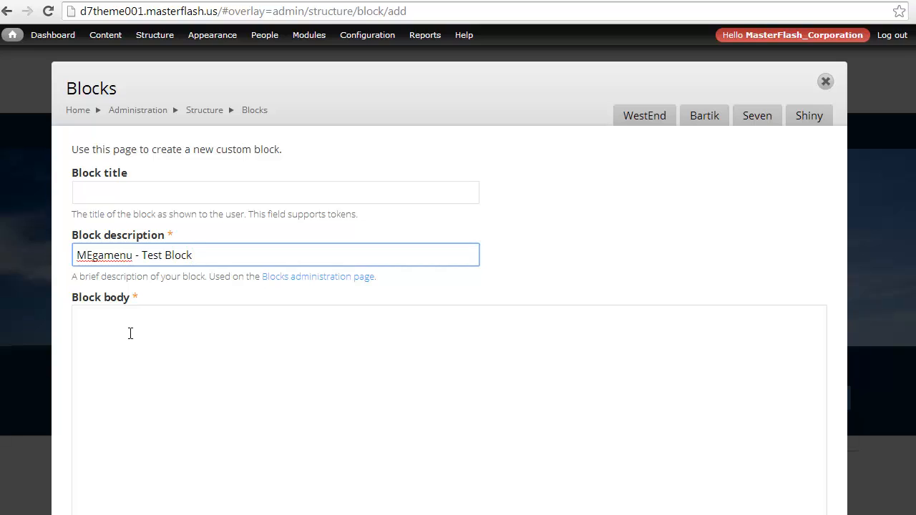
# Fill the block body with "Lorem Ipsum" repeated eight times on one line.
pyautogui.click(131, 334)
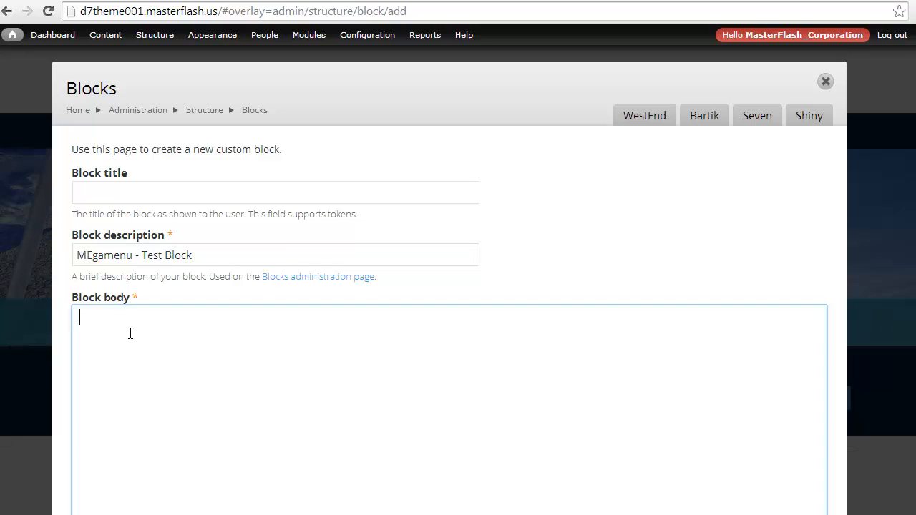
pyautogui.write('Lorem Ipsum')
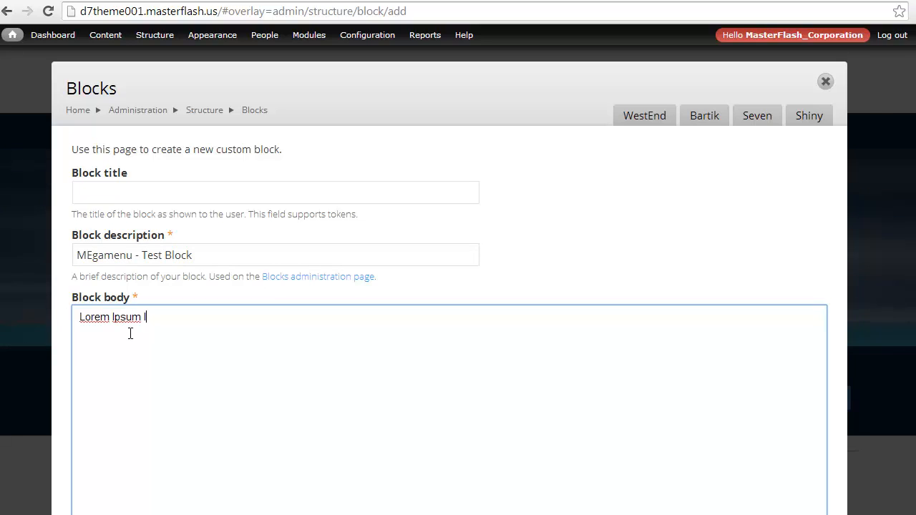
pyautogui.moveTo(138, 316); pyautogui.dragTo(69, 313)
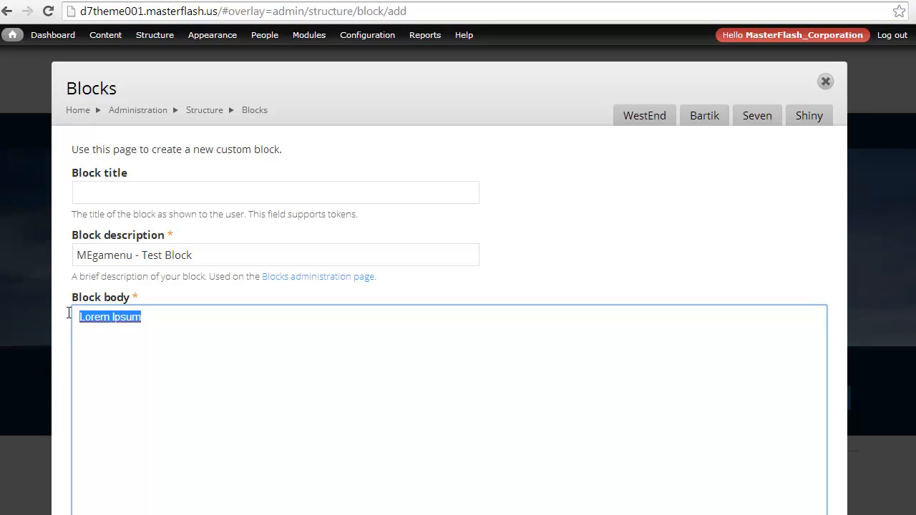
pyautogui.hotkey('ctrl', 'v')
pyautogui.hotkey('ctrl', 'v')
pyautogui.hotkey('ctrl', 'v')
pyautogui.hotkey('ctrl', 'v')
pyautogui.hotkey('ctrl', 'v')
pyautogui.hotkey('ctrl', 'v')
pyautogui.hotkey('ctrl', 'v')
pyautogui.hotkey('ctrl', 'v')
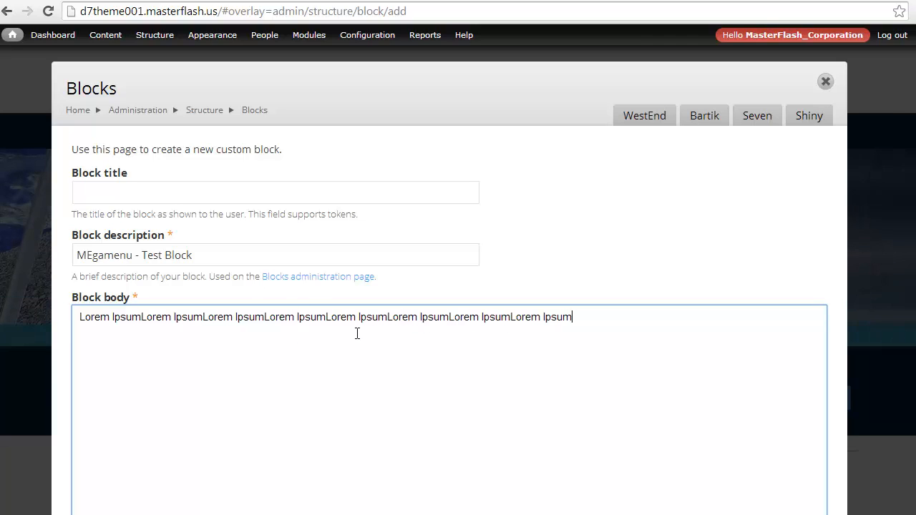
# Set the block body's text format to Full HTML.
pyautogui.scroll(-5, 39, 287)
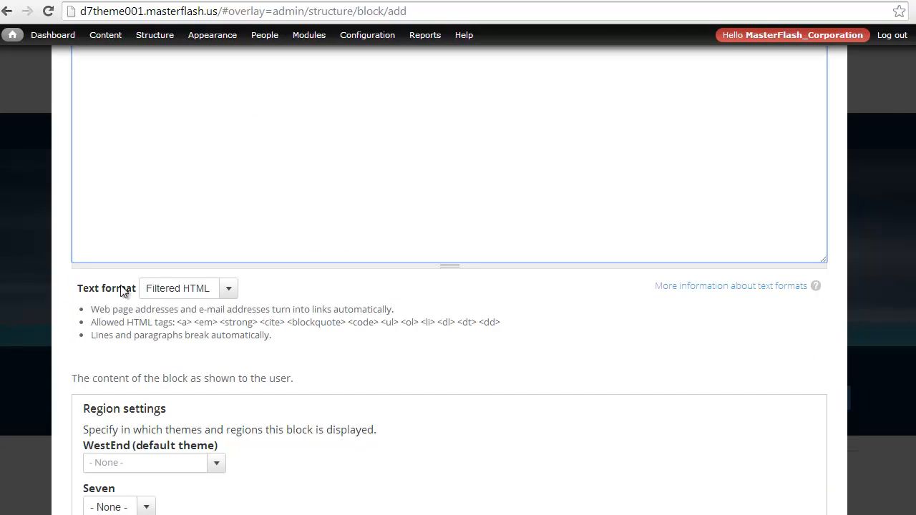
pyautogui.click(157, 288)
pyautogui.click(160, 319)
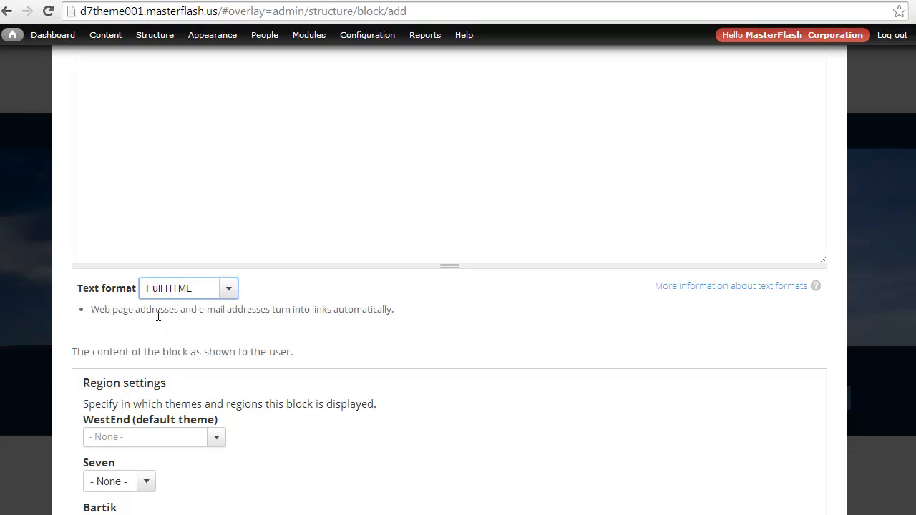
# Add the line <img src="sites/all/themes/westend/logo.png"> below the Lorem Ipsum text in the block body and save the block.
pyautogui.scroll(5, 158, 315)
pyautogui.click(597, 318)
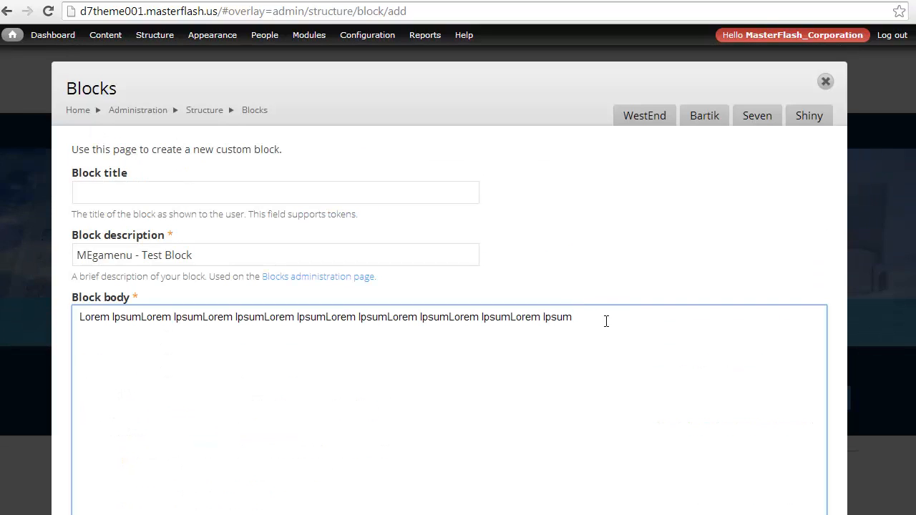
pyautogui.press('Return')
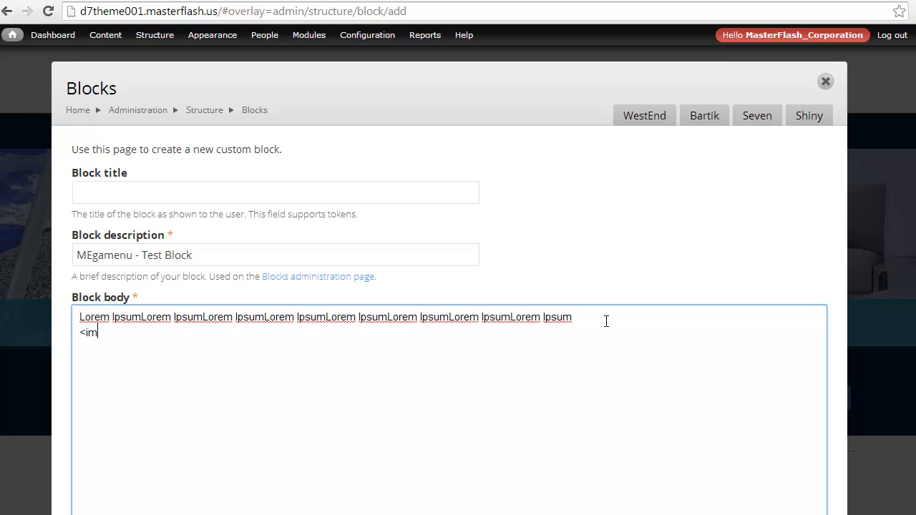
pyautogui.write('<img src=')
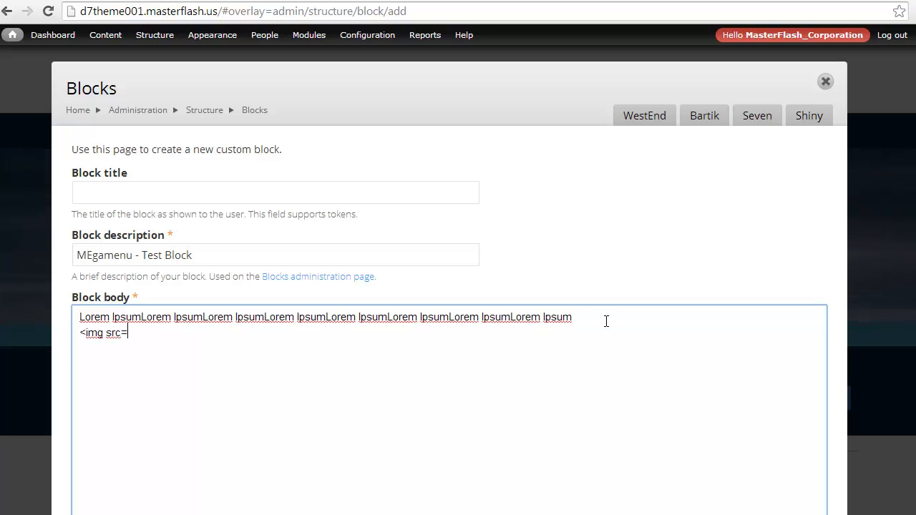
pyautogui.write('"sites')
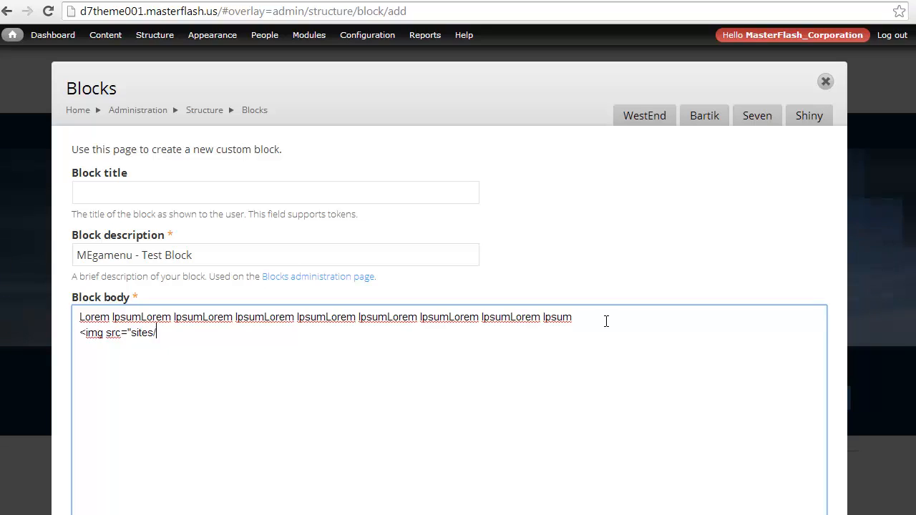
pyautogui.write('/them')
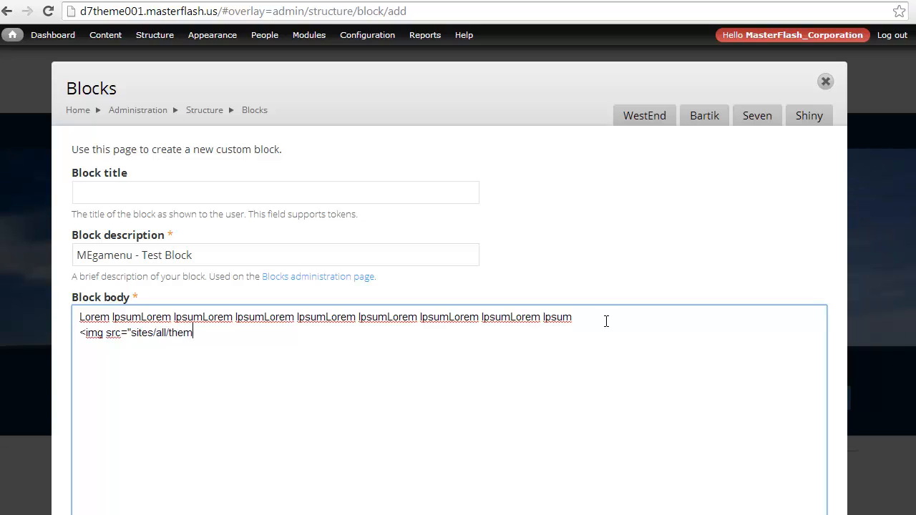
pyautogui.write('all/themes/westend')
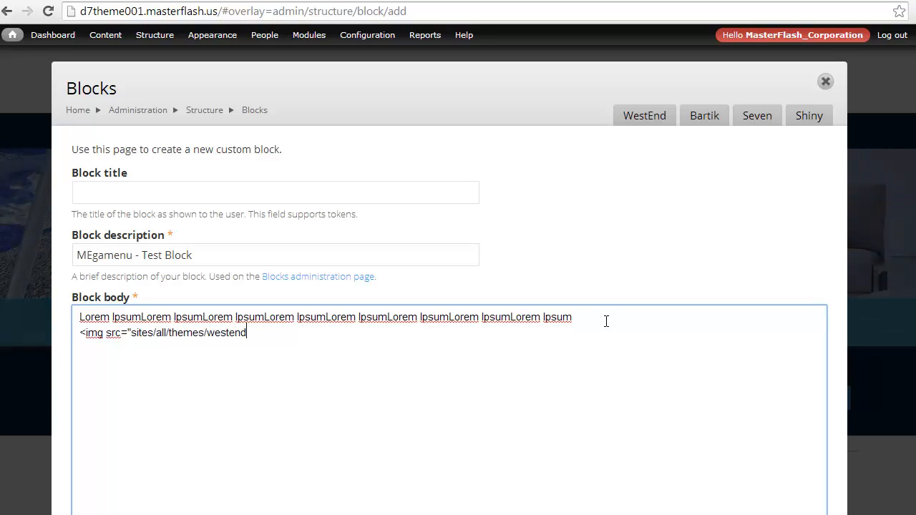
pyautogui.write('/logo.png">')
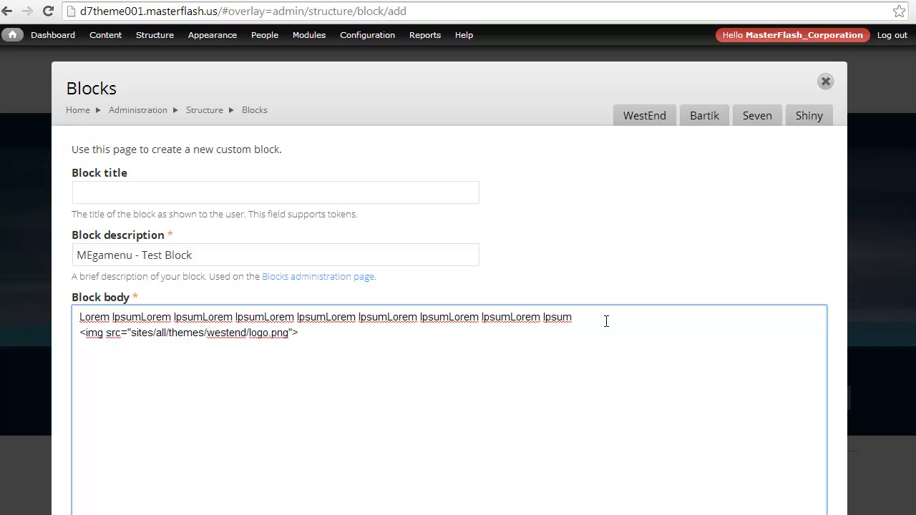
pyautogui.scroll(-10, 545, 371)
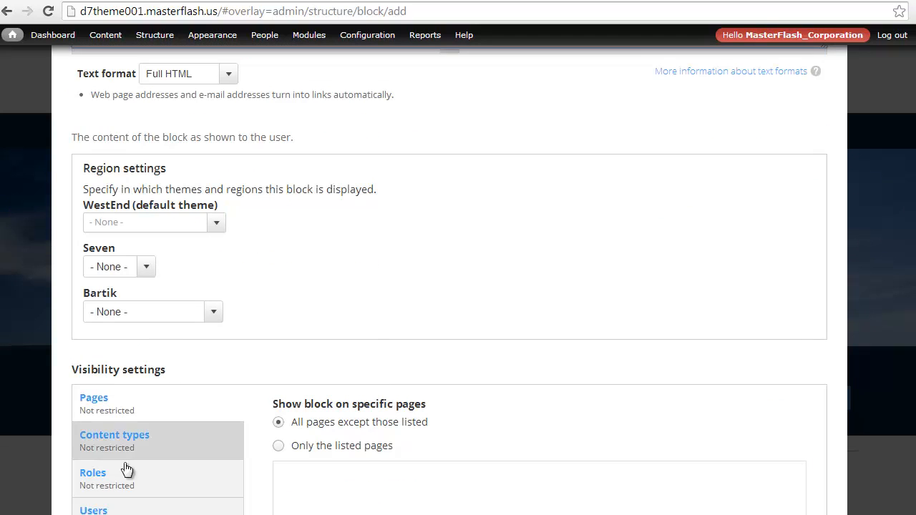
pyautogui.click(123, 394)
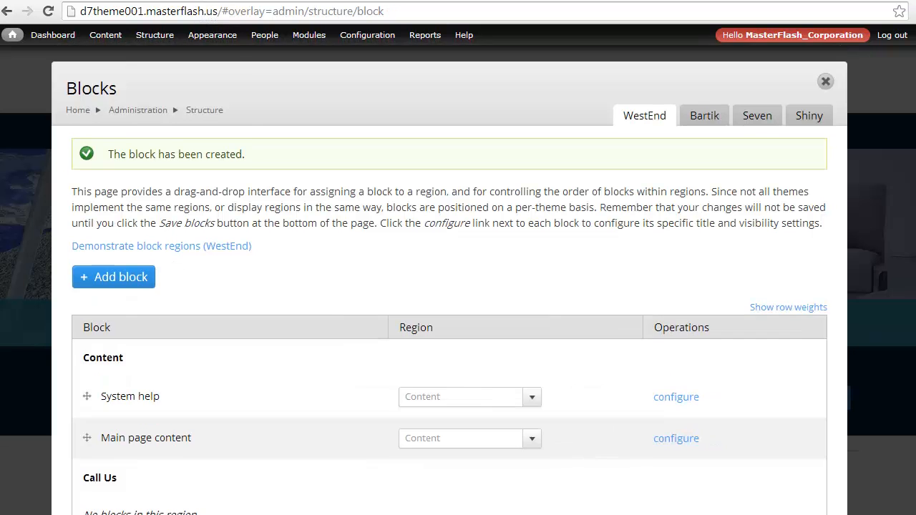
# Open the TB Mega Menu configuration of the main menu and add a row to the Theme Features submenu.
pyautogui.moveTo(154, 34)
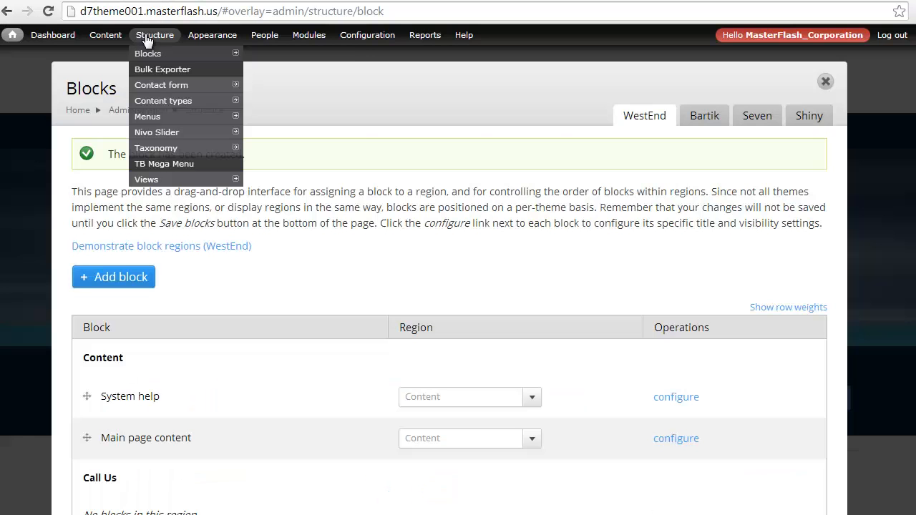
pyautogui.click(170, 164)
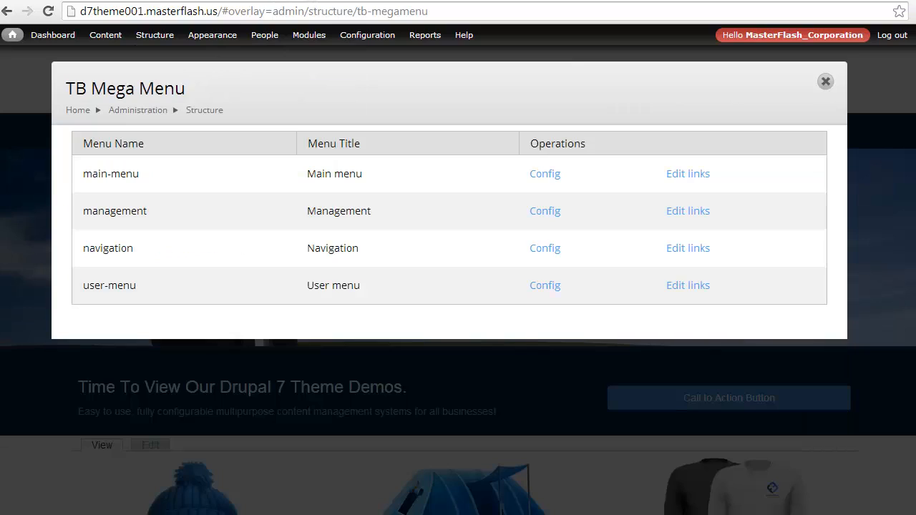
pyautogui.click(544, 175)
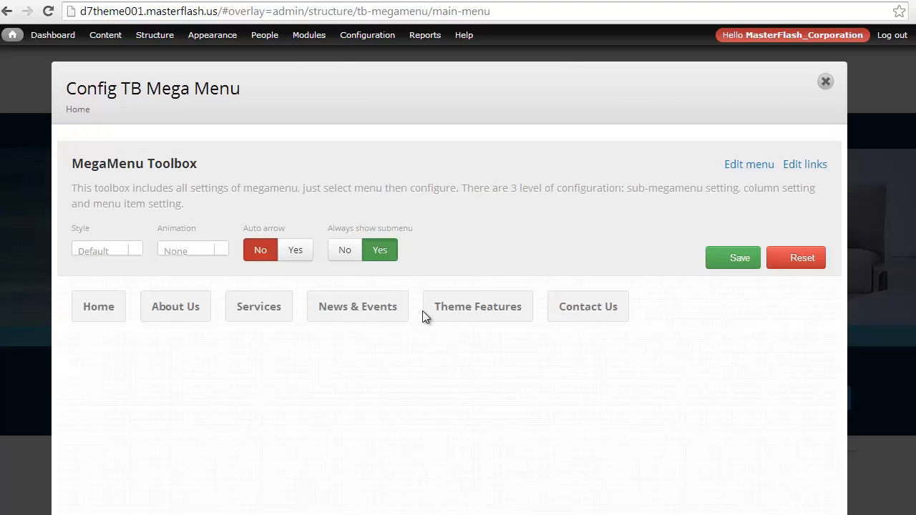
pyautogui.click(439, 315)
pyautogui.scroll(-1, 387, 247)
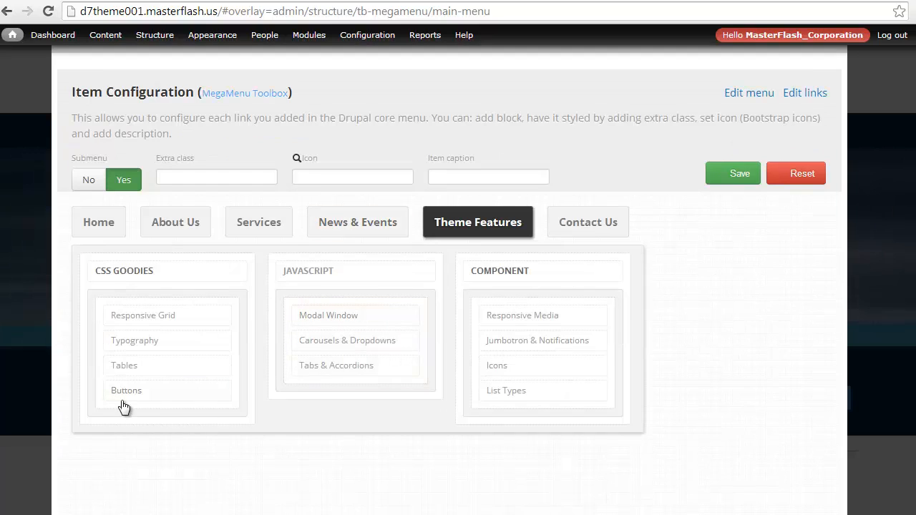
pyautogui.click(74, 405)
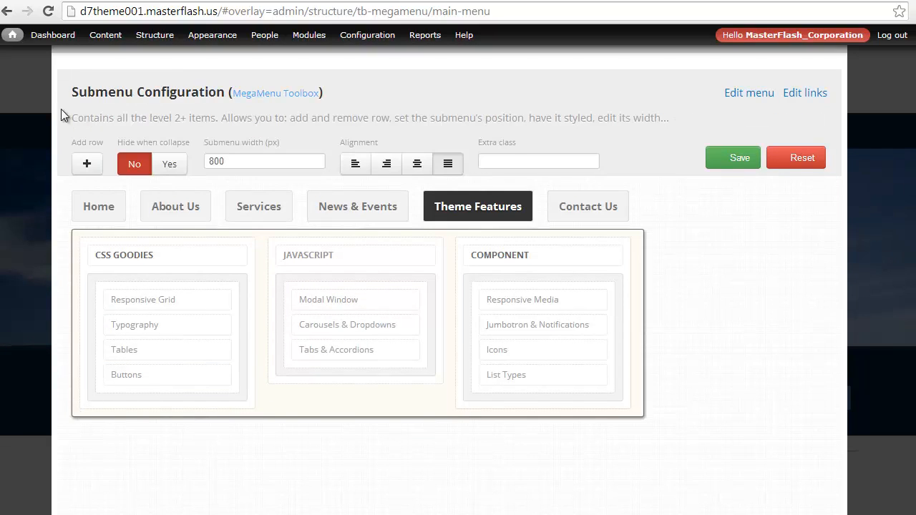
pyautogui.click(85, 164)
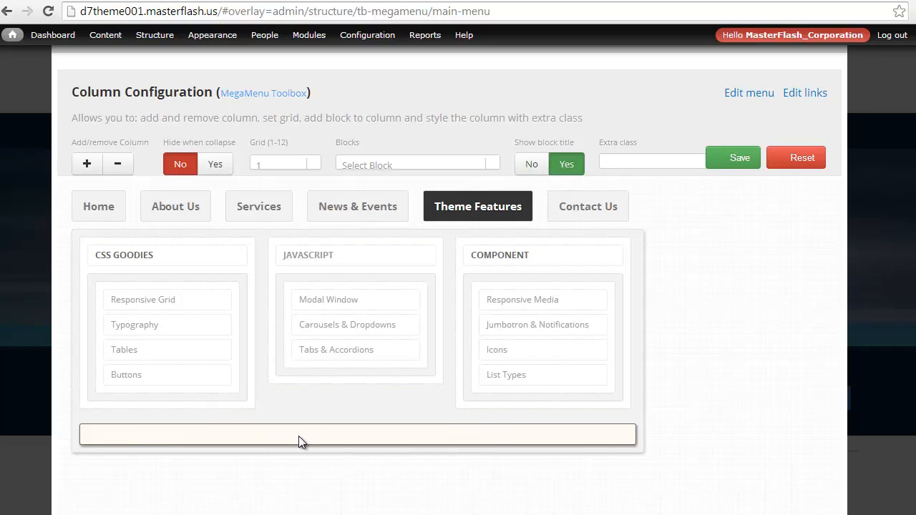
# Split the new submenu row into three columns and reduce it back to a single column.
pyautogui.click(86, 163)
pyautogui.click(87, 164)
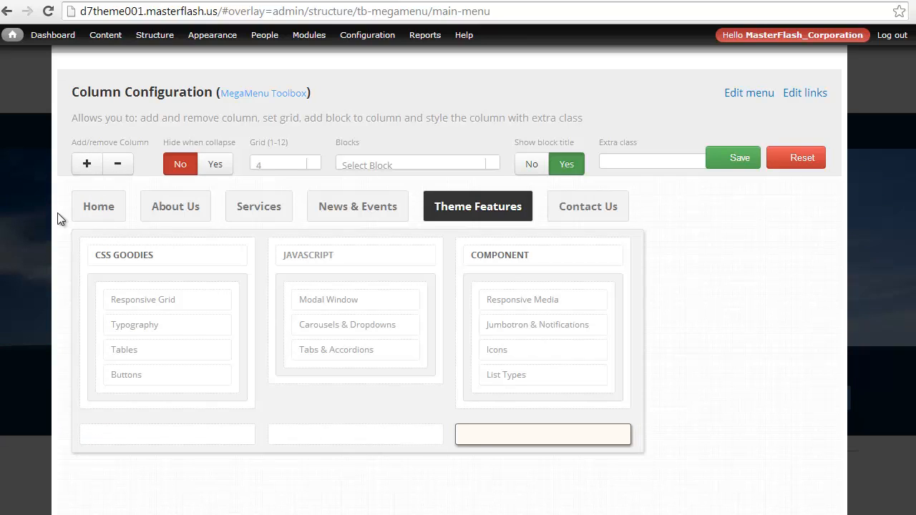
pyautogui.click(186, 434)
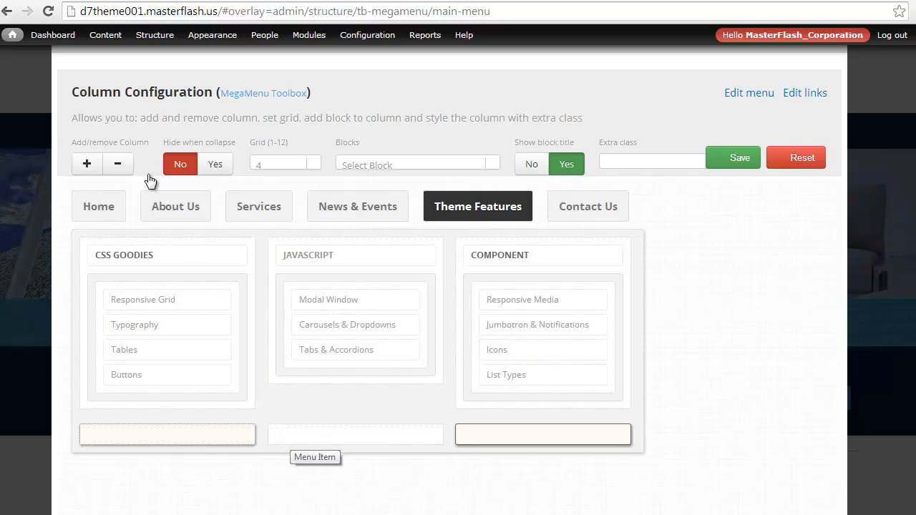
pyautogui.click(121, 166)
pyautogui.click(120, 166)
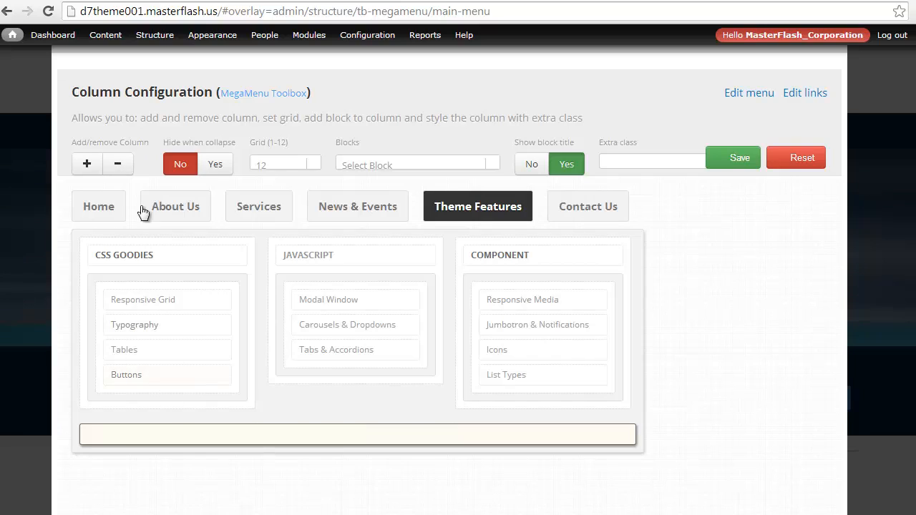
# Assign the "MEgamenu - Test Block" block to the new row's column and save the mega menu configuration.
pyautogui.click(389, 169)
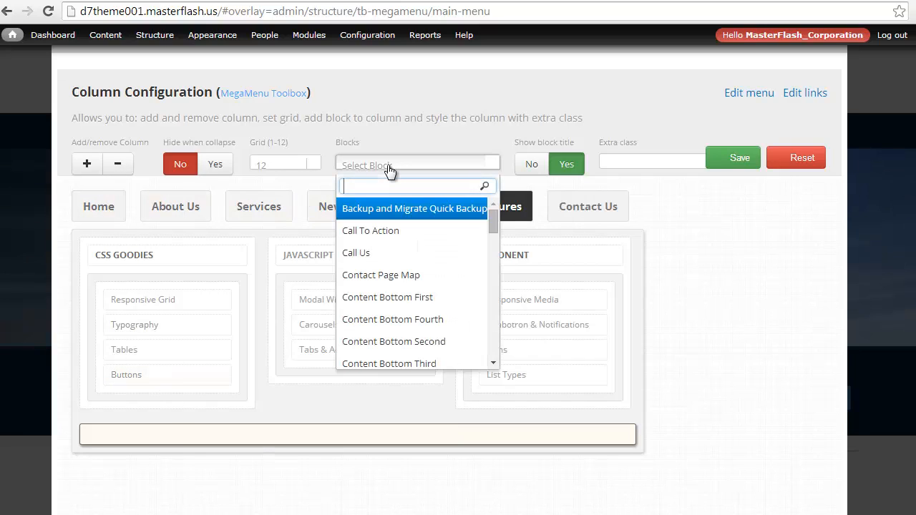
pyautogui.write('m')
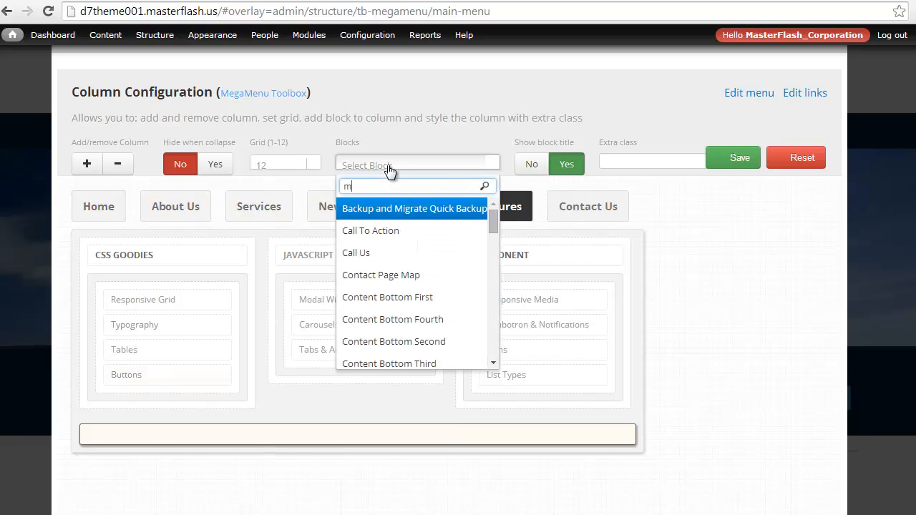
pyautogui.write('ega')
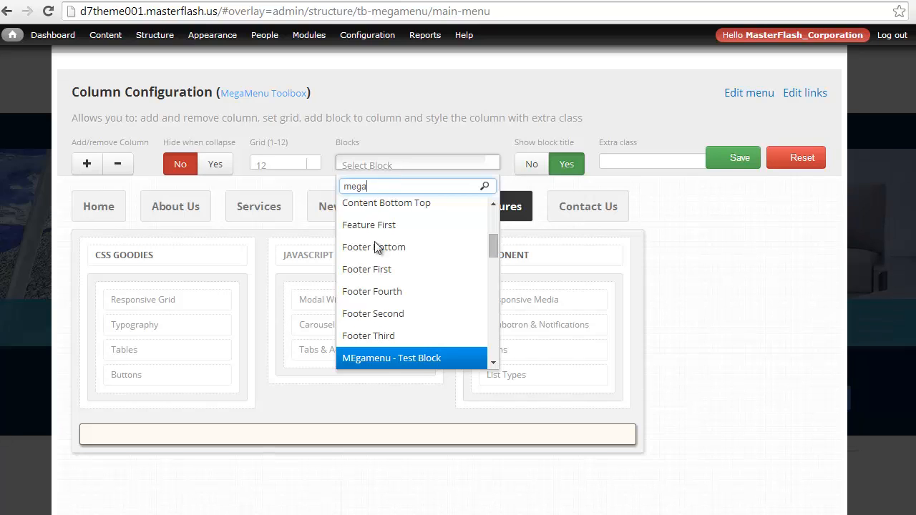
pyautogui.click(400, 358)
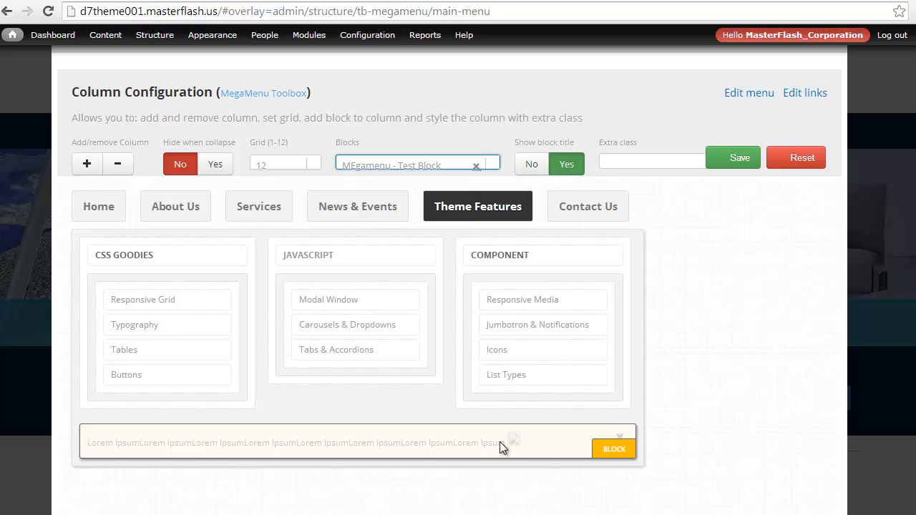
pyautogui.click(744, 163)
pyautogui.scroll(1, 800, 127)
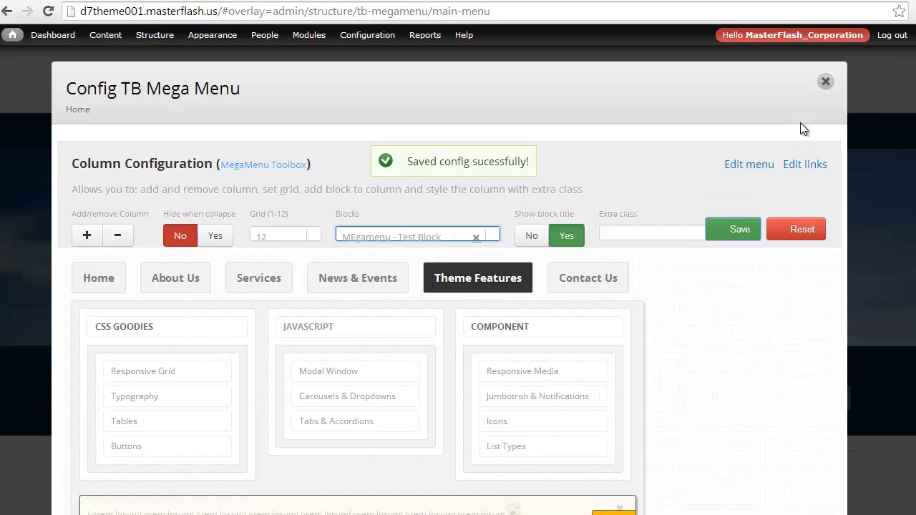
# Close the configuration overlay and check the test block's text and logo in the Theme Features dropdown on the front page.
pyautogui.click(826, 81)
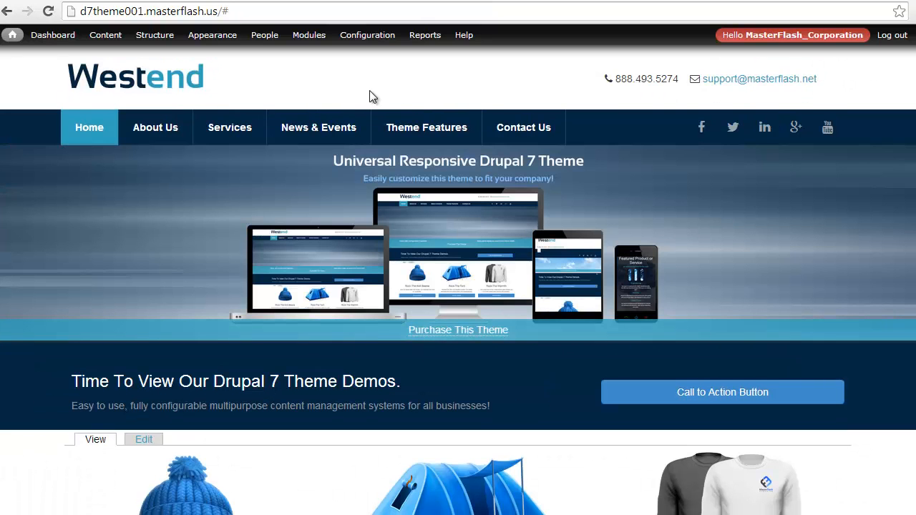
pyautogui.moveTo(403, 127)
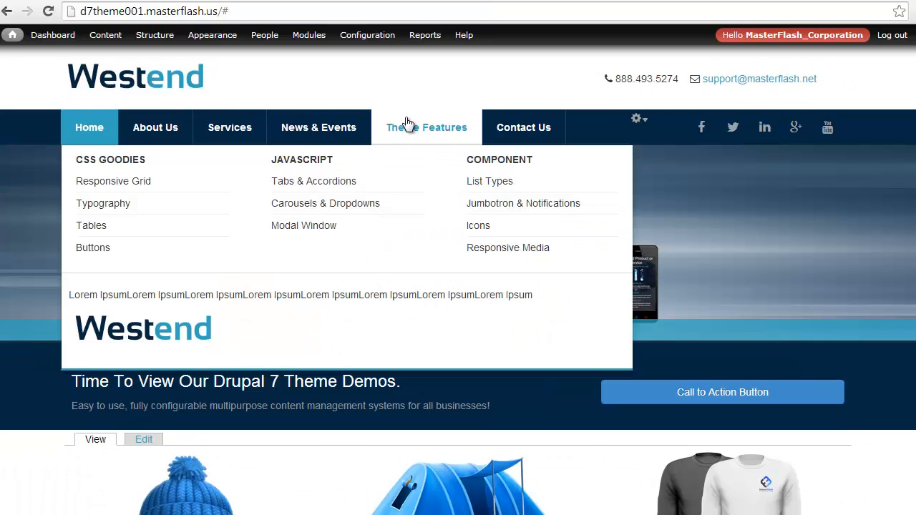
pyautogui.moveTo(519, 295); pyautogui.dragTo(108, 290)
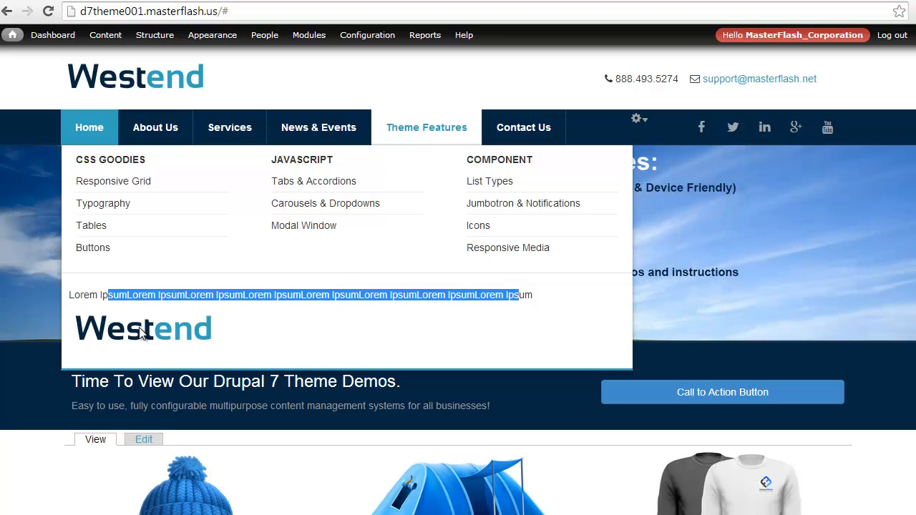
pyautogui.click(95, 295)
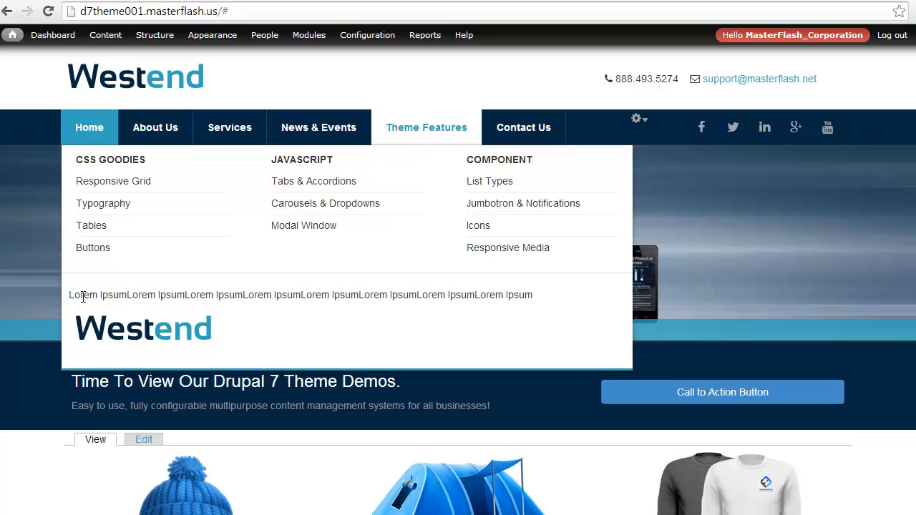
pyautogui.moveTo(70, 296); pyautogui.dragTo(225, 320)
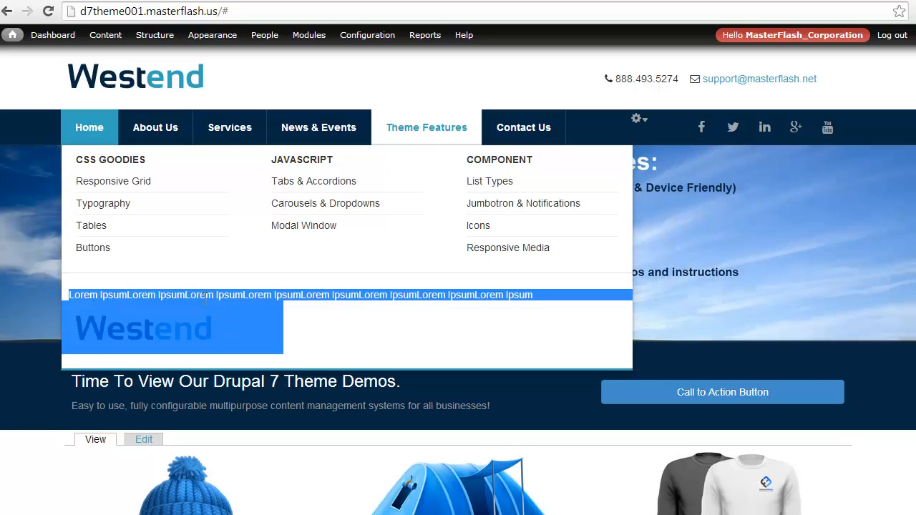
pyautogui.click(183, 309)
# Open the configuration of the "MEgamenu - Test Block" block from the site's block list.
pyautogui.moveTo(155, 35)
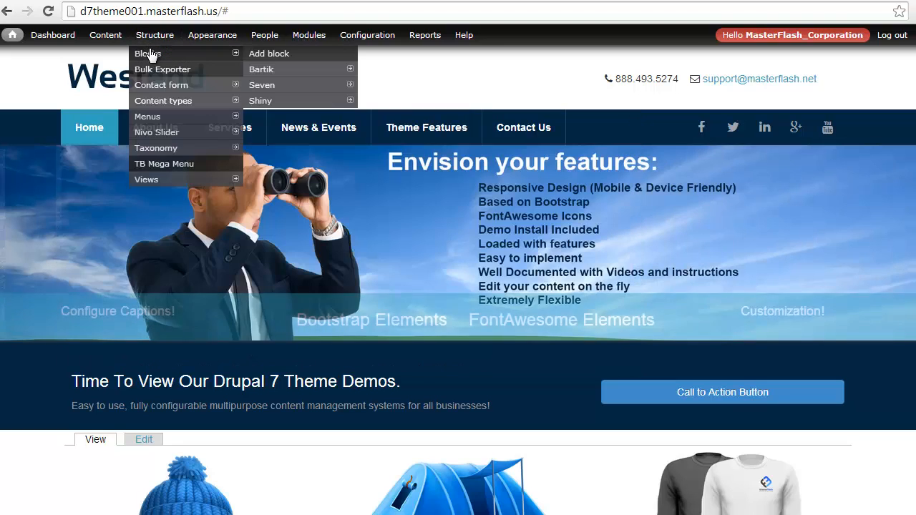
pyautogui.click(148, 54)
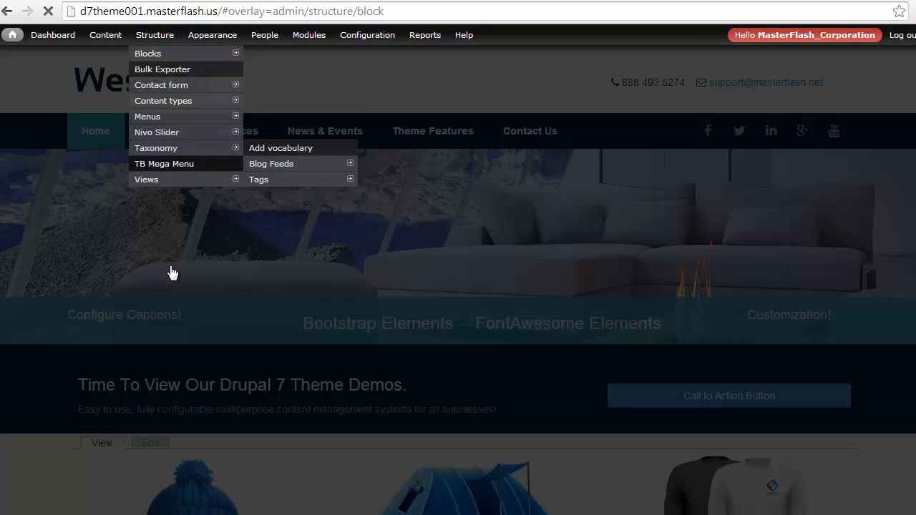
pyautogui.scroll(-20, 169, 275)
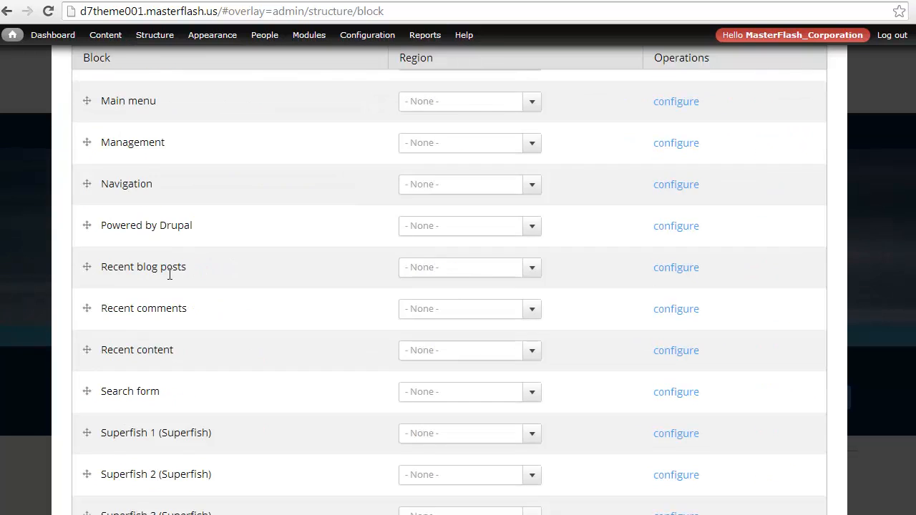
pyautogui.scroll(6, 168, 274)
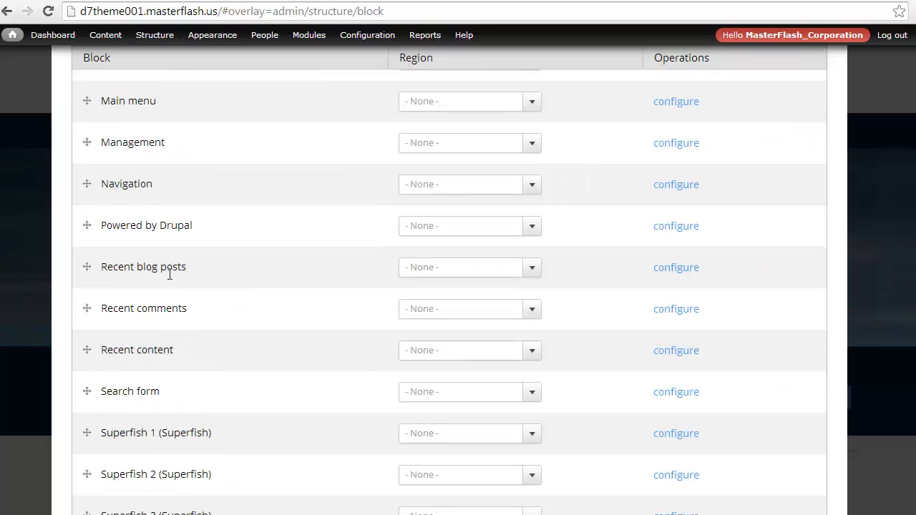
pyautogui.scroll(2, 168, 279)
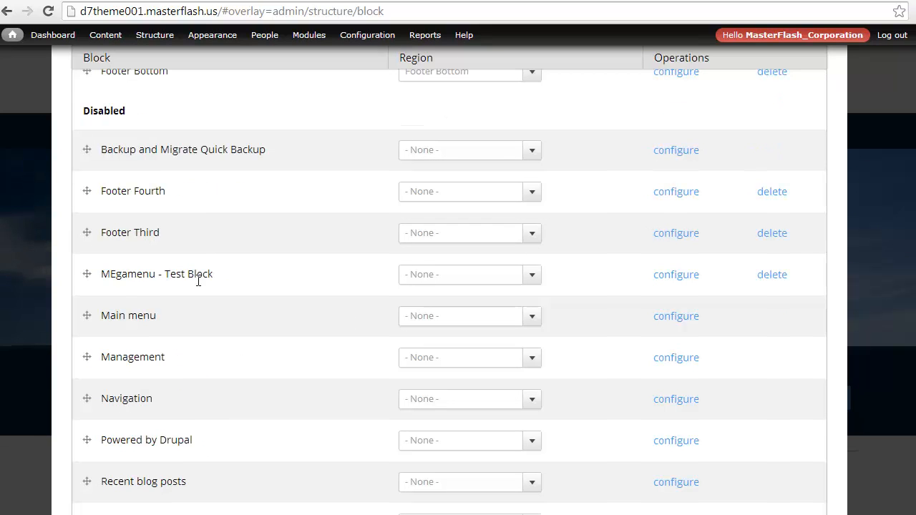
pyautogui.click(666, 277)
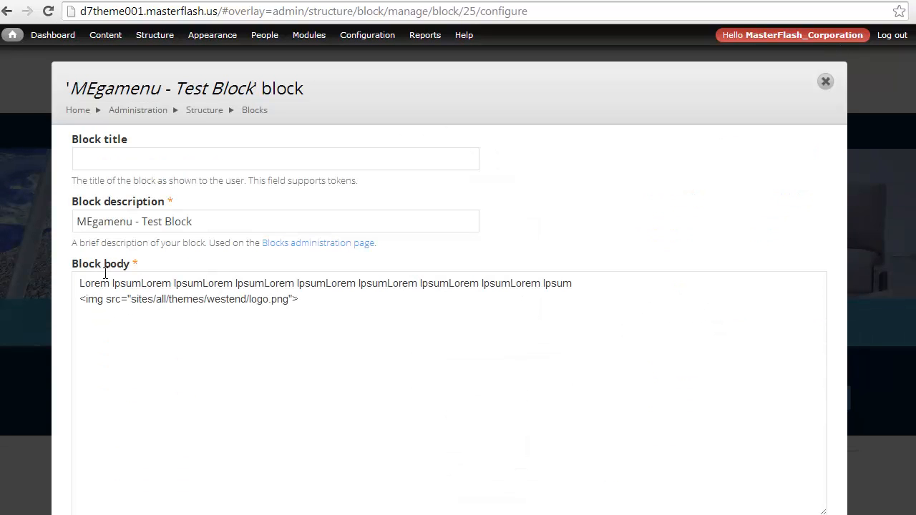
# Wrap the Lorem Ipsum text in the block body in a div with the class "col-md-7".
pyautogui.click(81, 284)
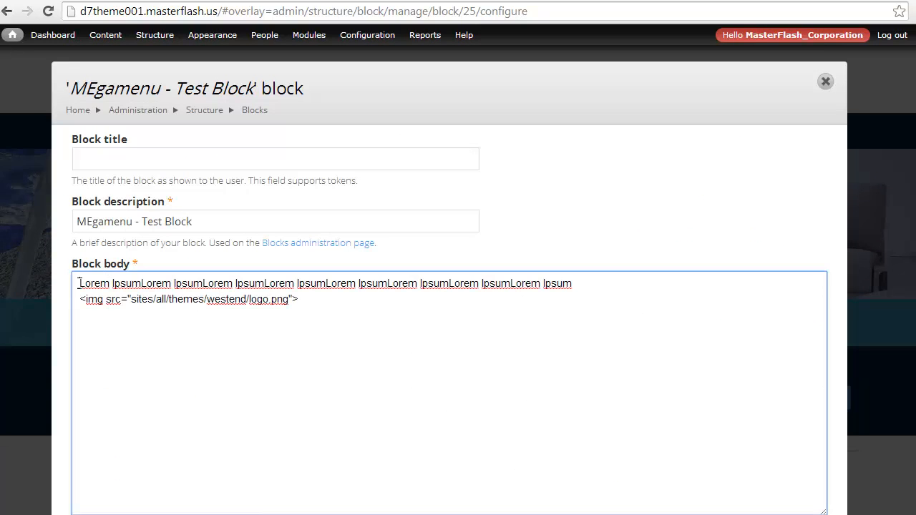
pyautogui.write('<div class="')
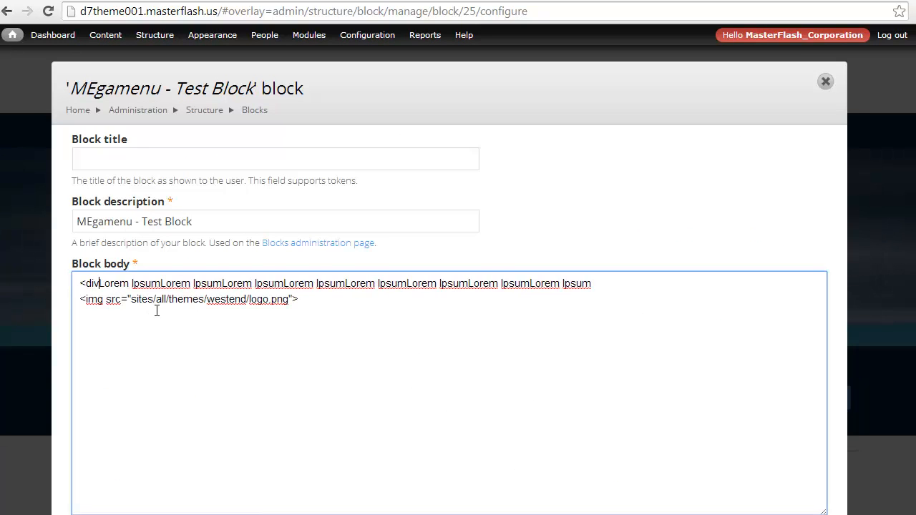
pyautogui.write('col-md-')
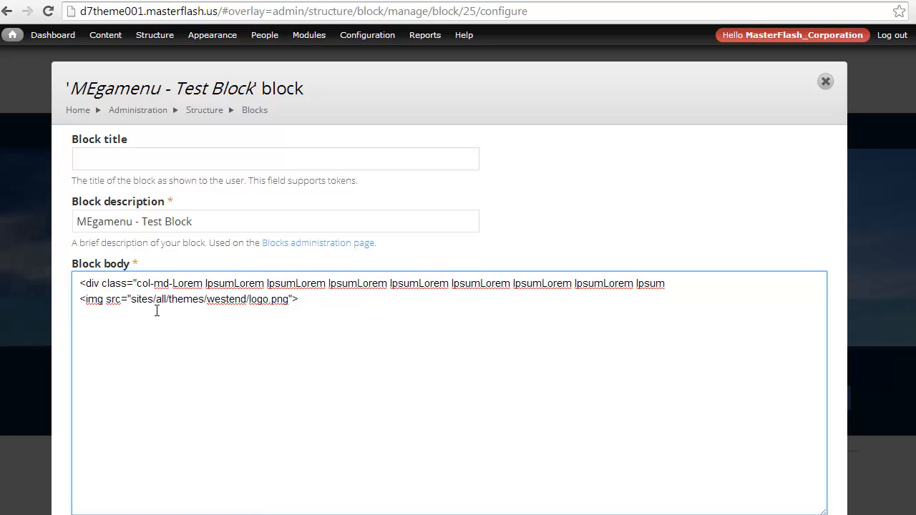
pyautogui.write('7')
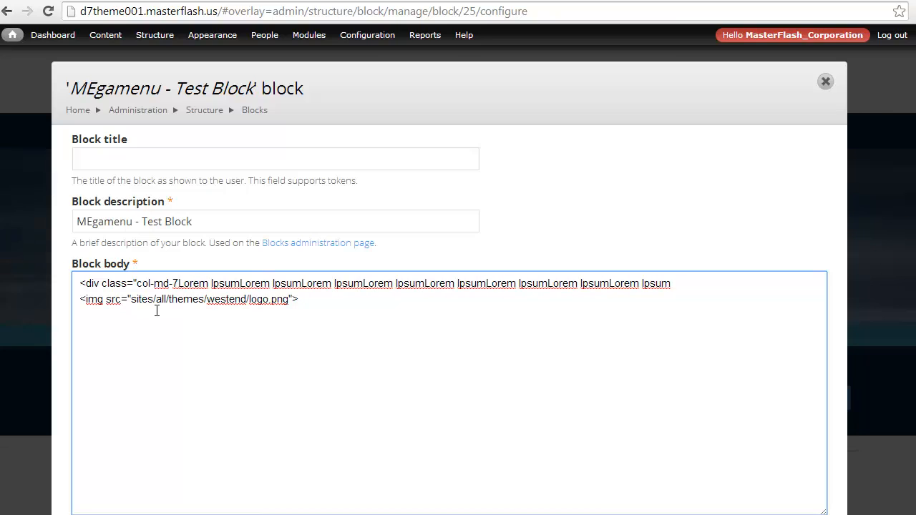
pyautogui.write('">')
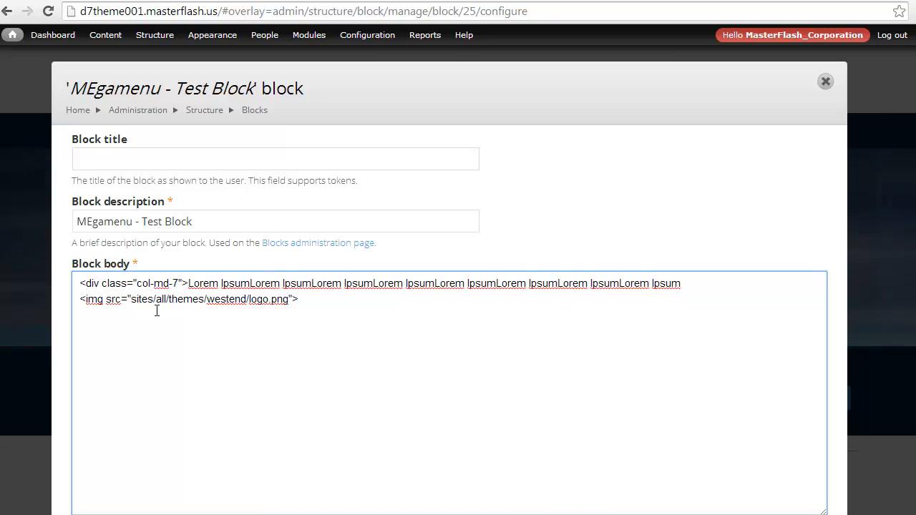
pyautogui.press('End')
pyautogui.write('</div>')
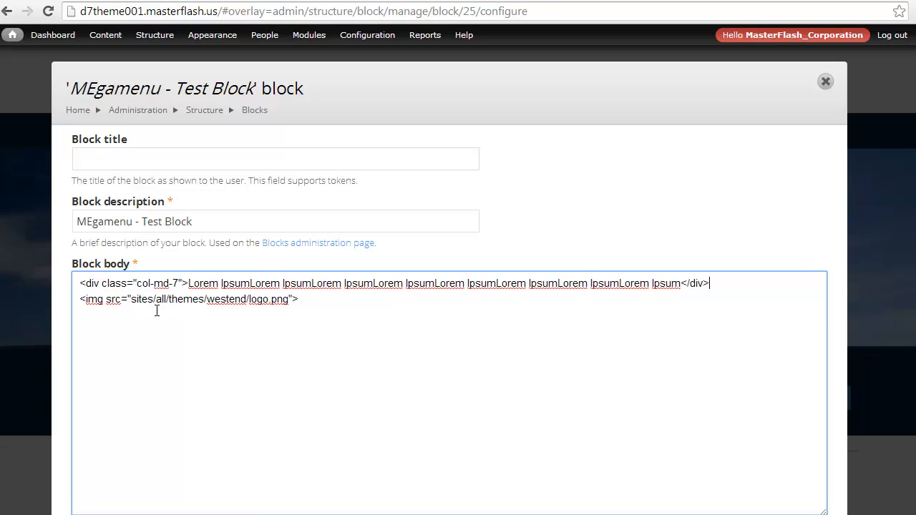
# Wrap the logo image in the block body in its own div with the class "col-md-5".
pyautogui.press('Return')
pyautogui.write('<div ')
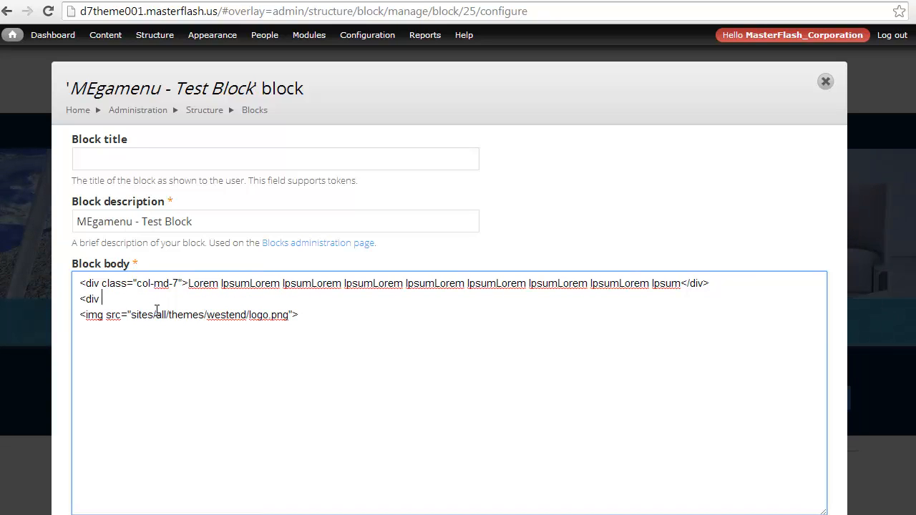
pyautogui.write('class="col-')
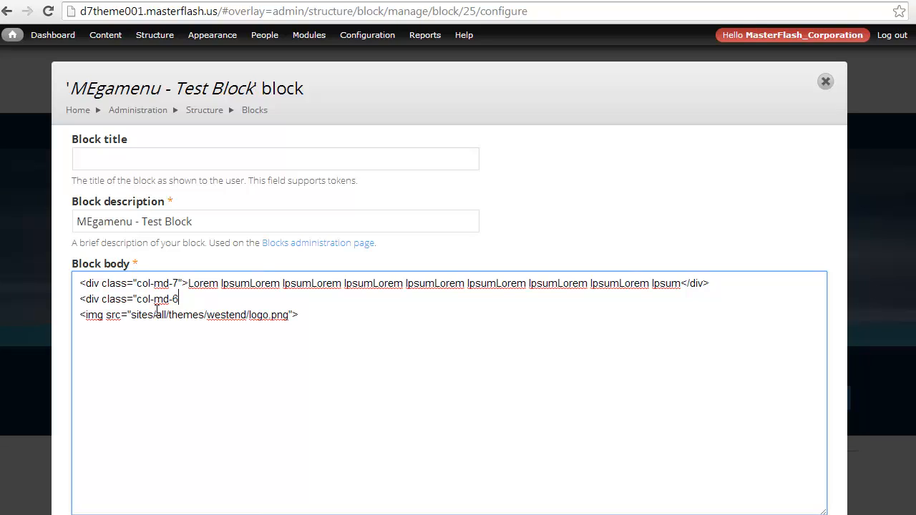
pyautogui.write('md-5">')
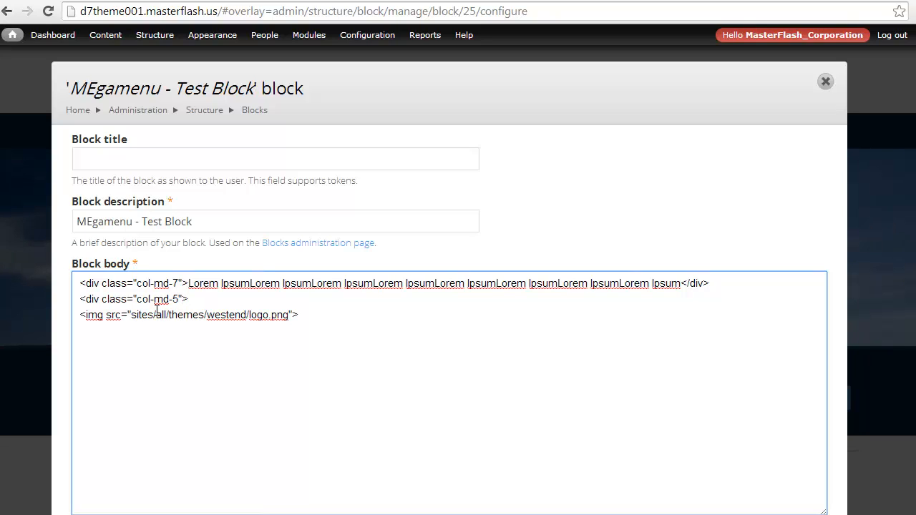
pyautogui.press('Delete')
pyautogui.write('</div>')
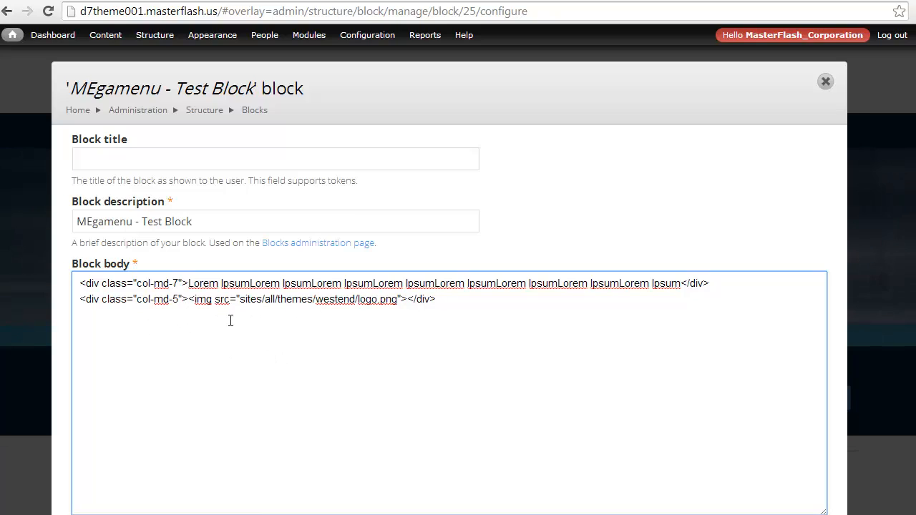
# Save the test block with its region and visibility settings left as they are.
pyautogui.scroll(-1, 184, 341)
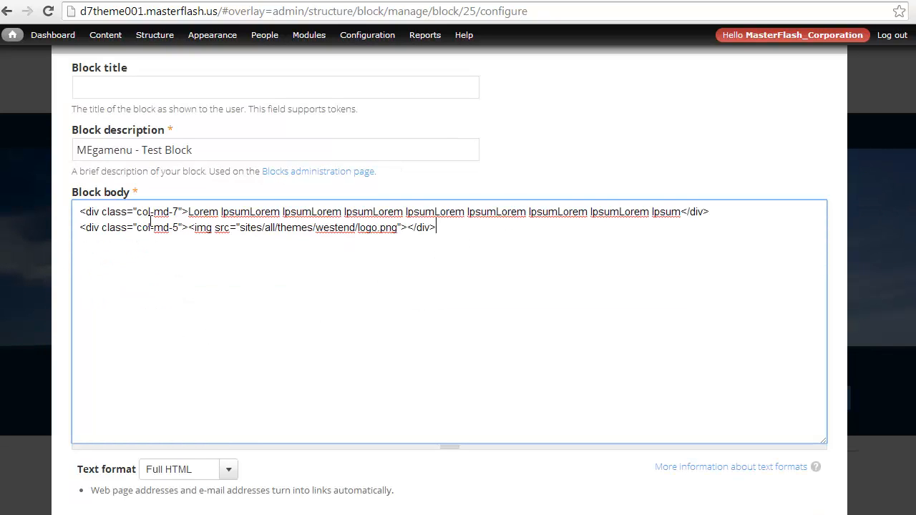
pyautogui.scroll(-5, 156, 336)
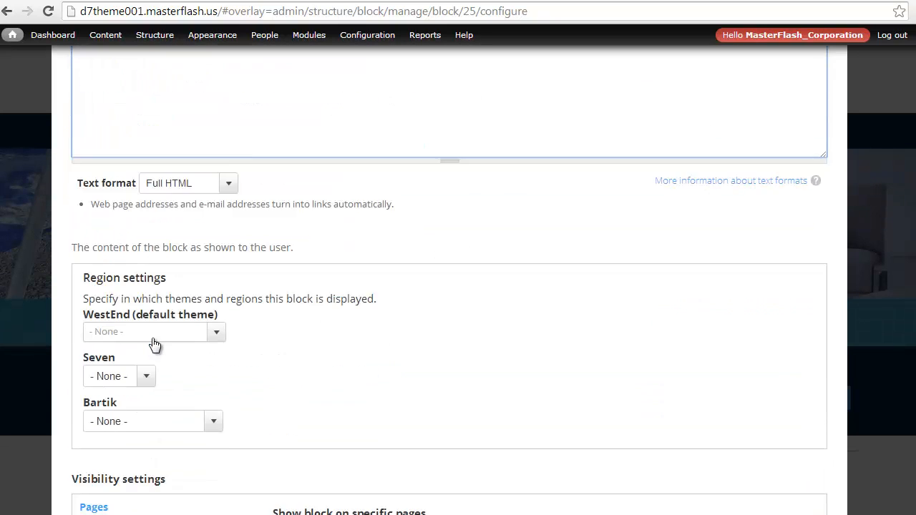
pyautogui.scroll(-3, 111, 454)
pyautogui.click(83, 503)
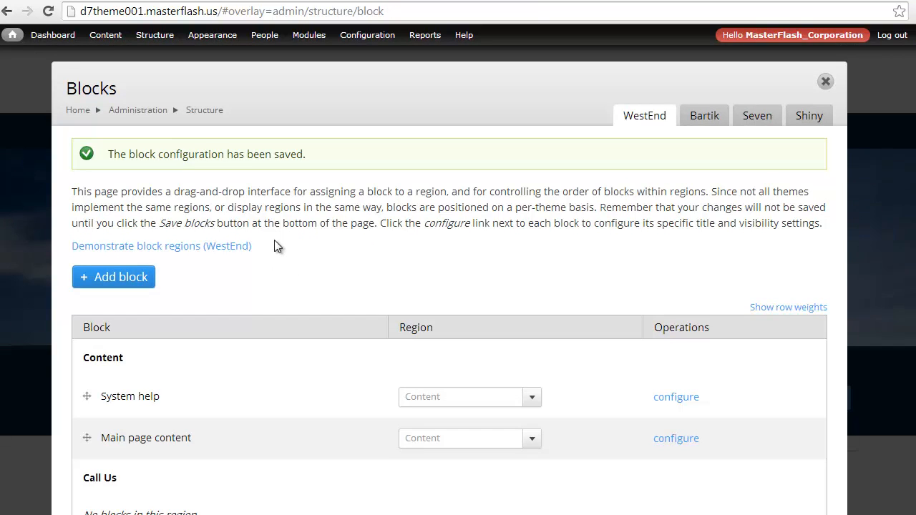
# Close the Blocks overlay and check the layout of the test block's text and logo in the Theme Features dropdown.
pyautogui.click(826, 81)
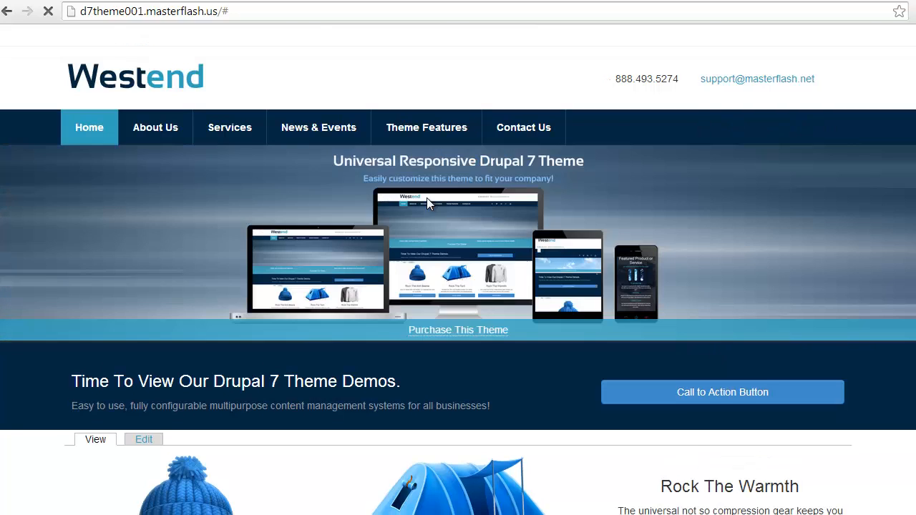
pyautogui.moveTo(429, 126)
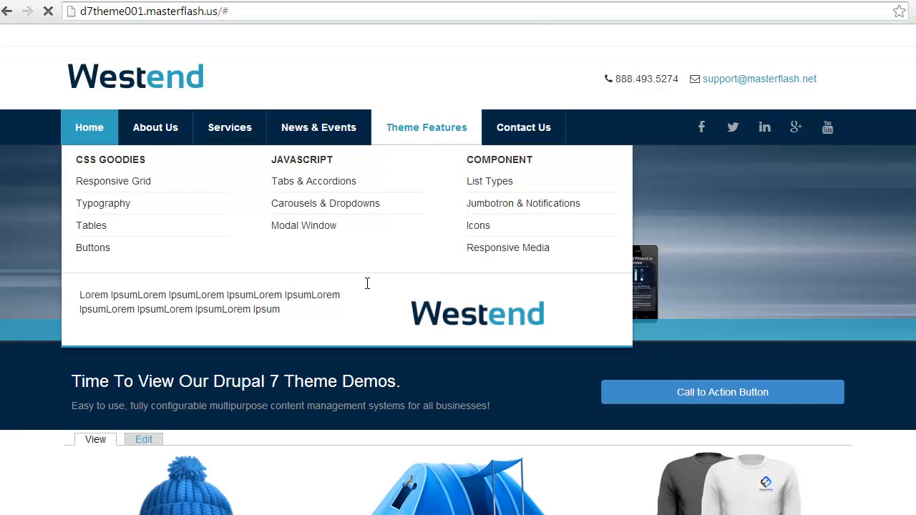
pyautogui.moveTo(82, 294); pyautogui.dragTo(292, 315)
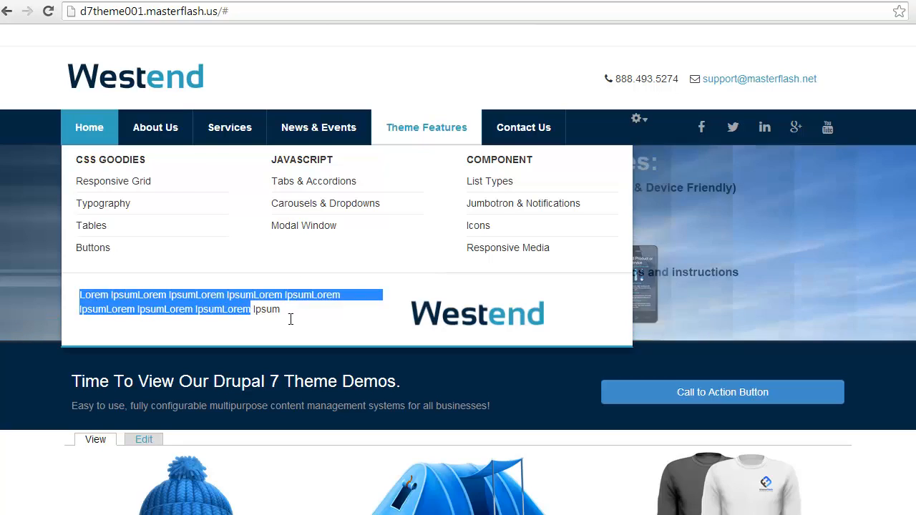
pyautogui.click(292, 315)
pyautogui.tripleClick(292, 315)
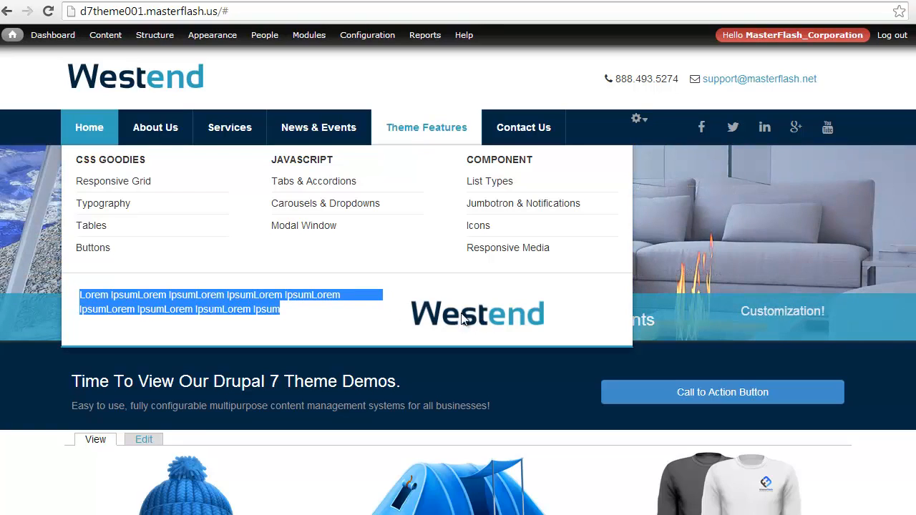
pyautogui.click(148, 308)
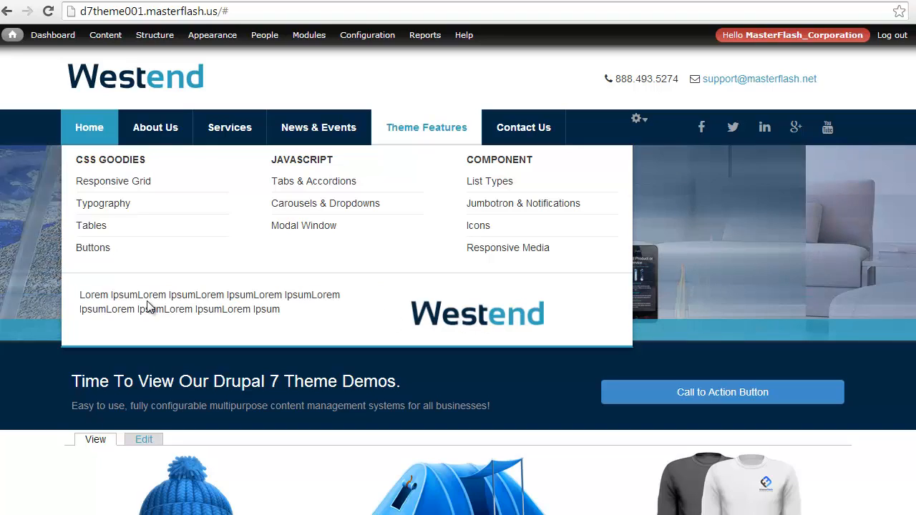
pyautogui.moveTo(81, 298); pyautogui.dragTo(289, 318)
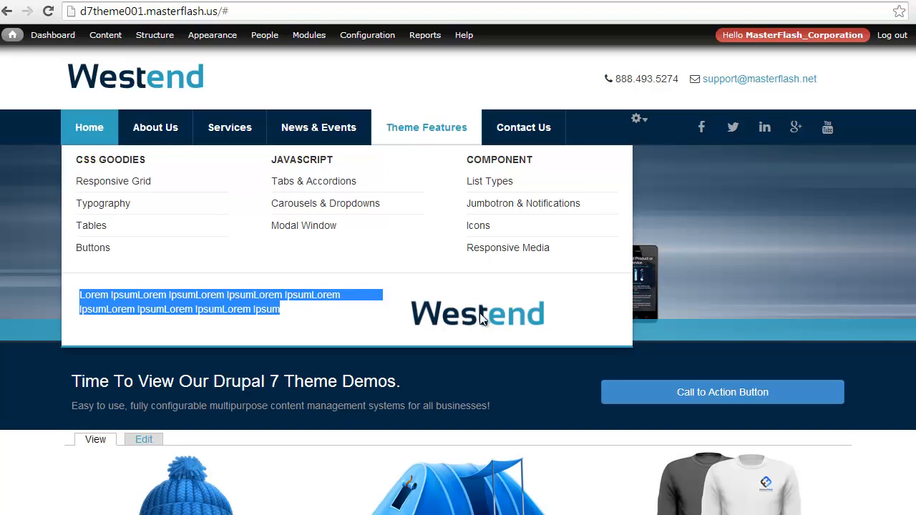